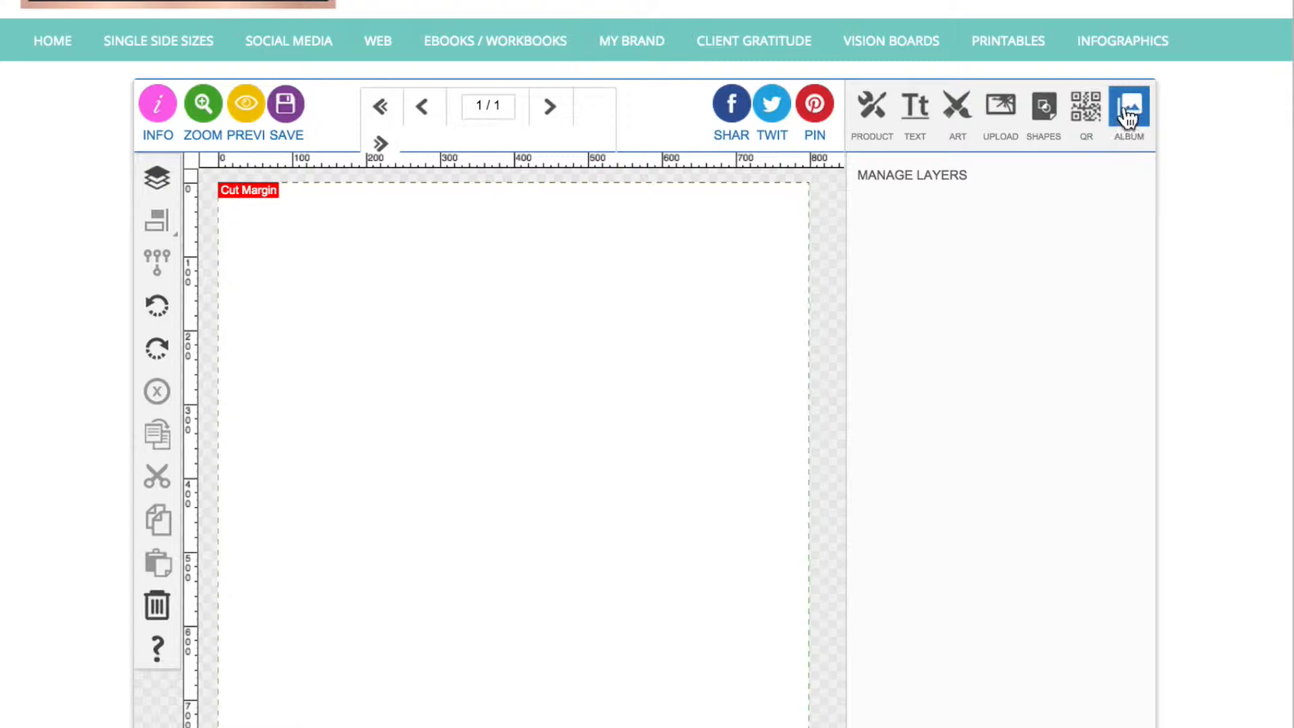
Step: Insert the blue square painted background from the album's Watercolour category onto the page
click(1128, 116)
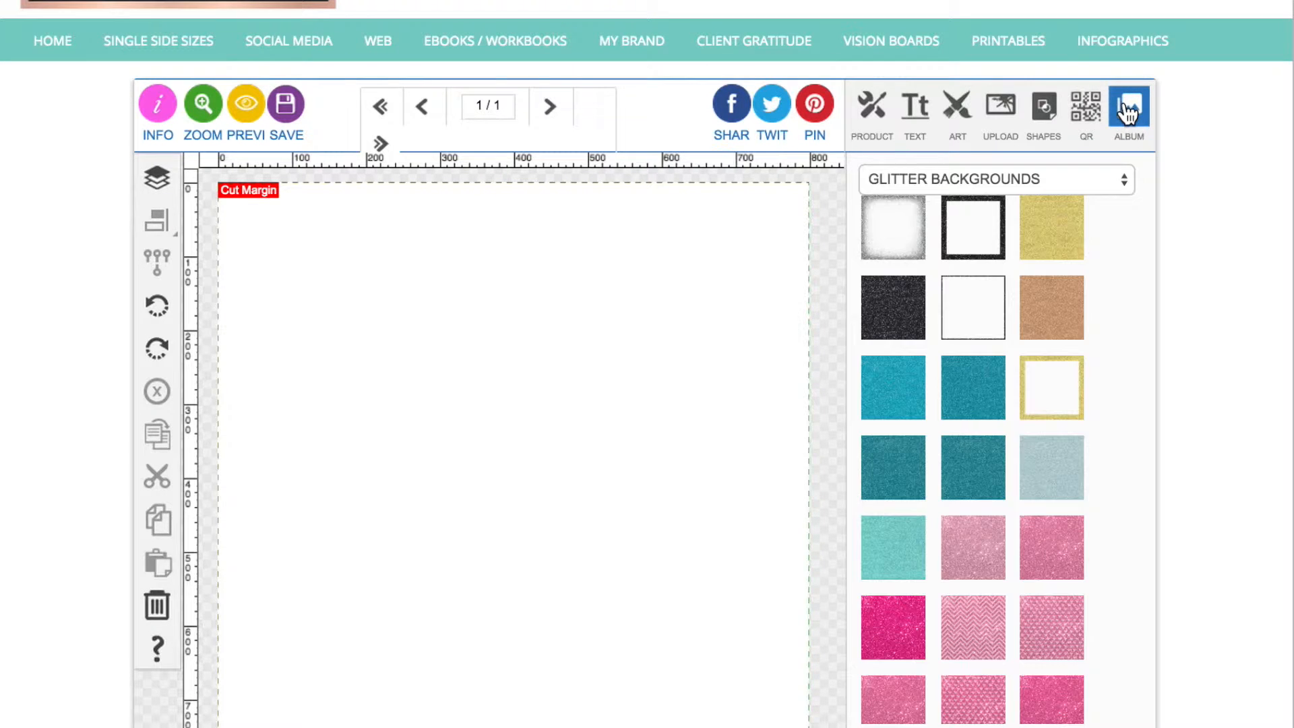
click(1045, 181)
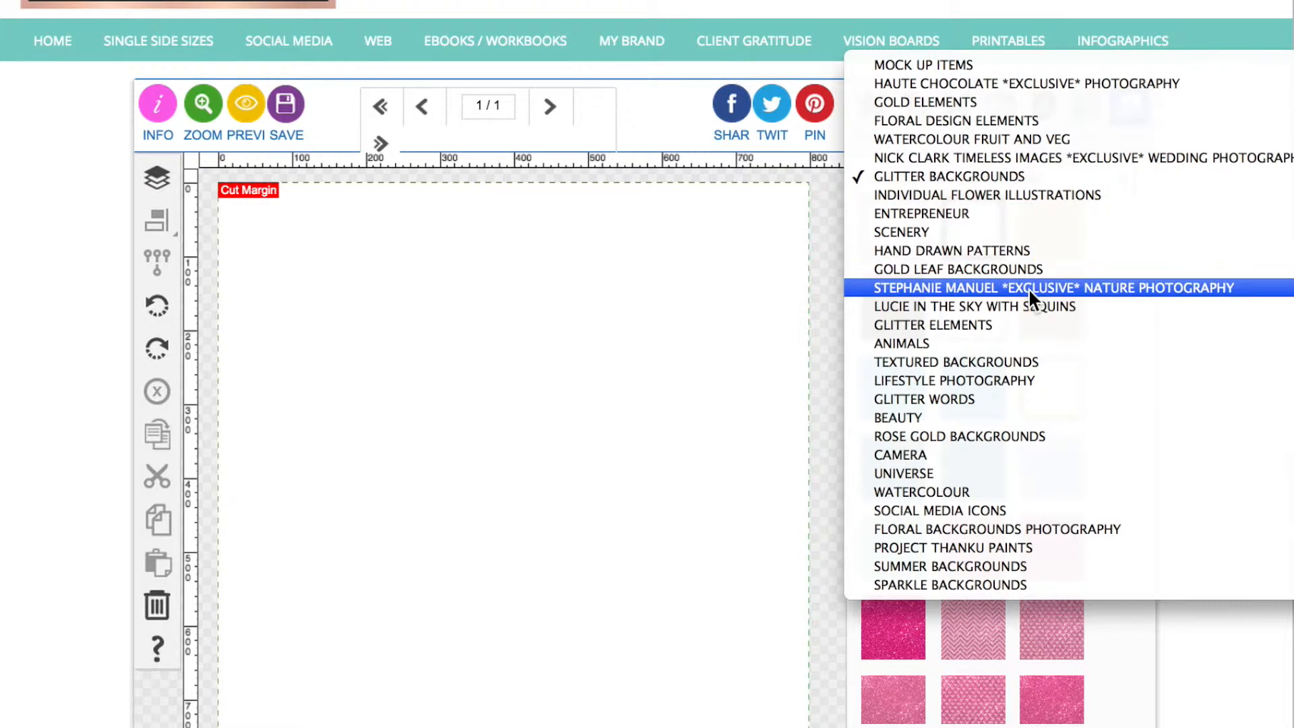
click(987, 492)
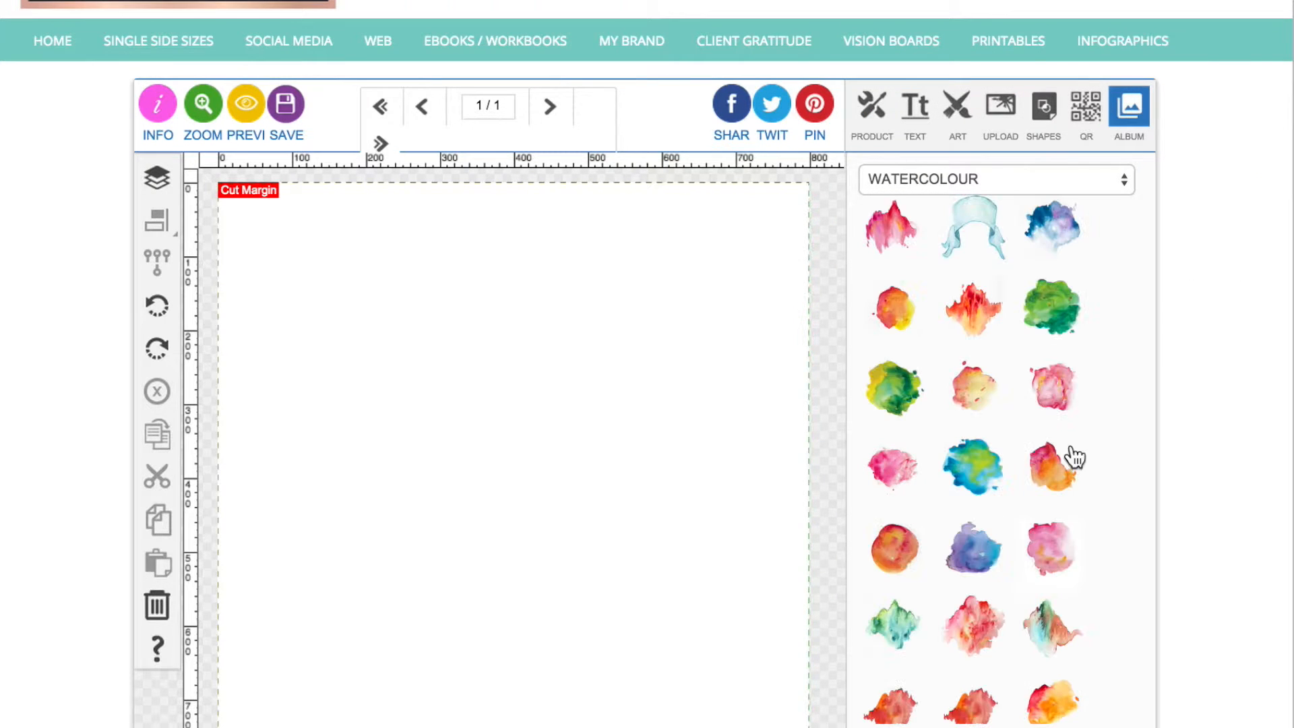
scroll(1136, 304, down, 8)
scroll(1034, 341, up, 10)
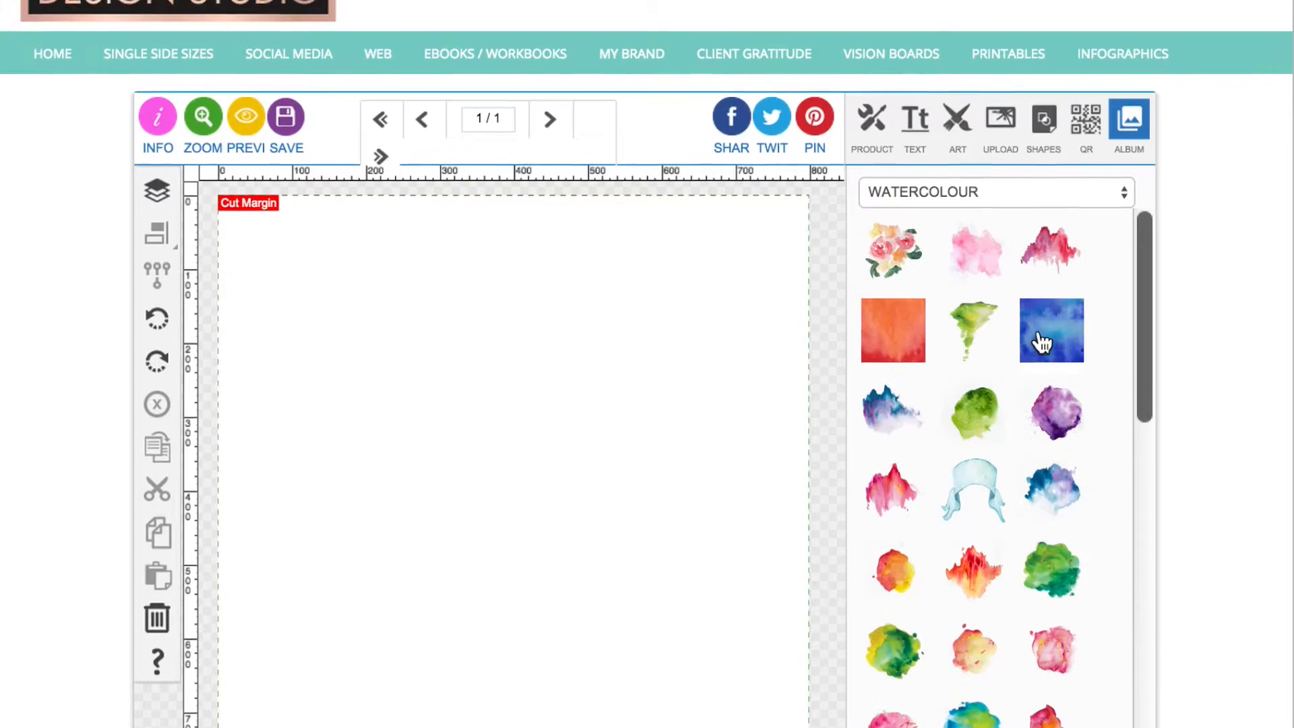
click(1058, 327)
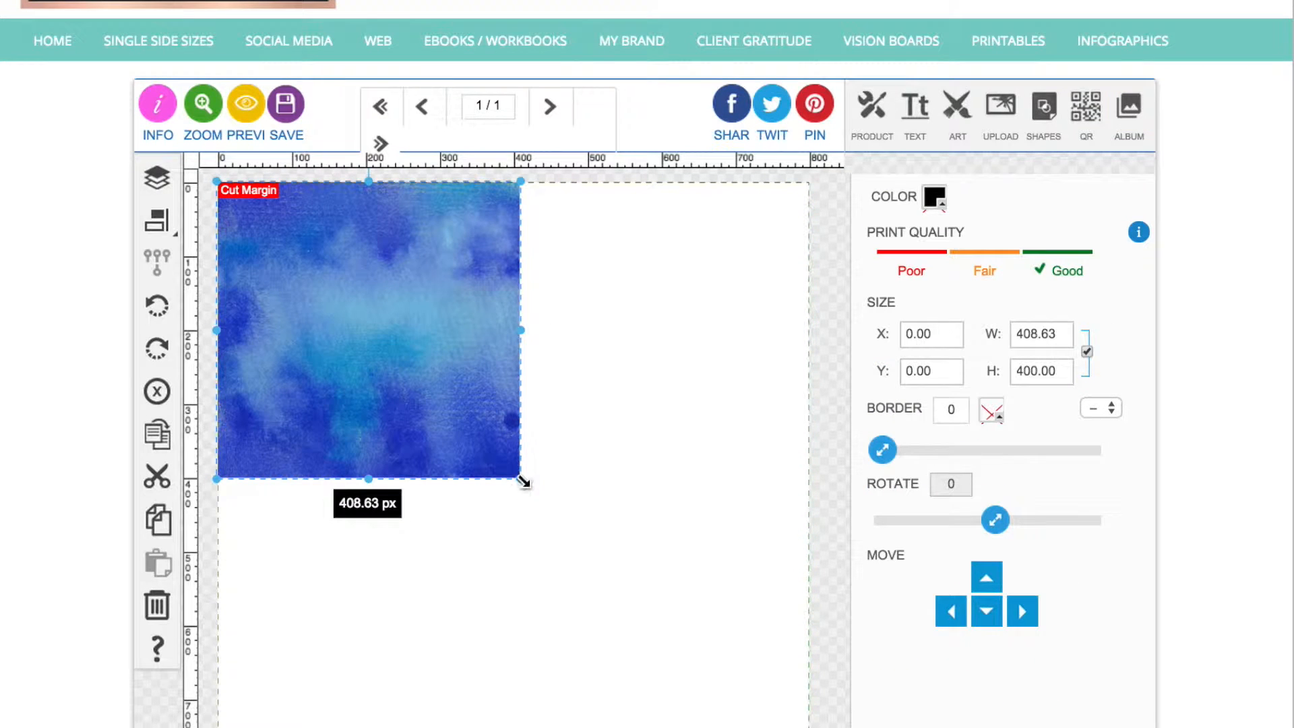
Step: Enlarge the blue watercolour image to about 826 by 809 px so it covers the page, and lock its layer
drag(524, 483, 829, 725)
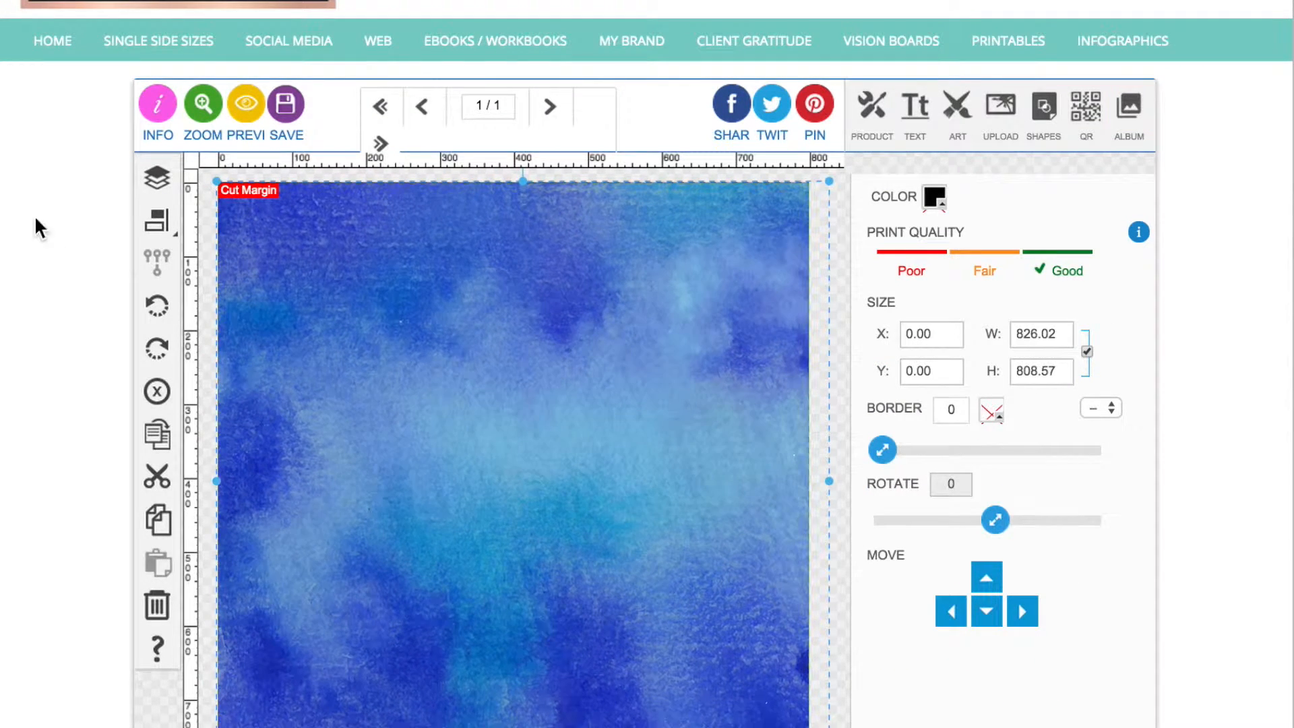
click(157, 176)
click(1099, 224)
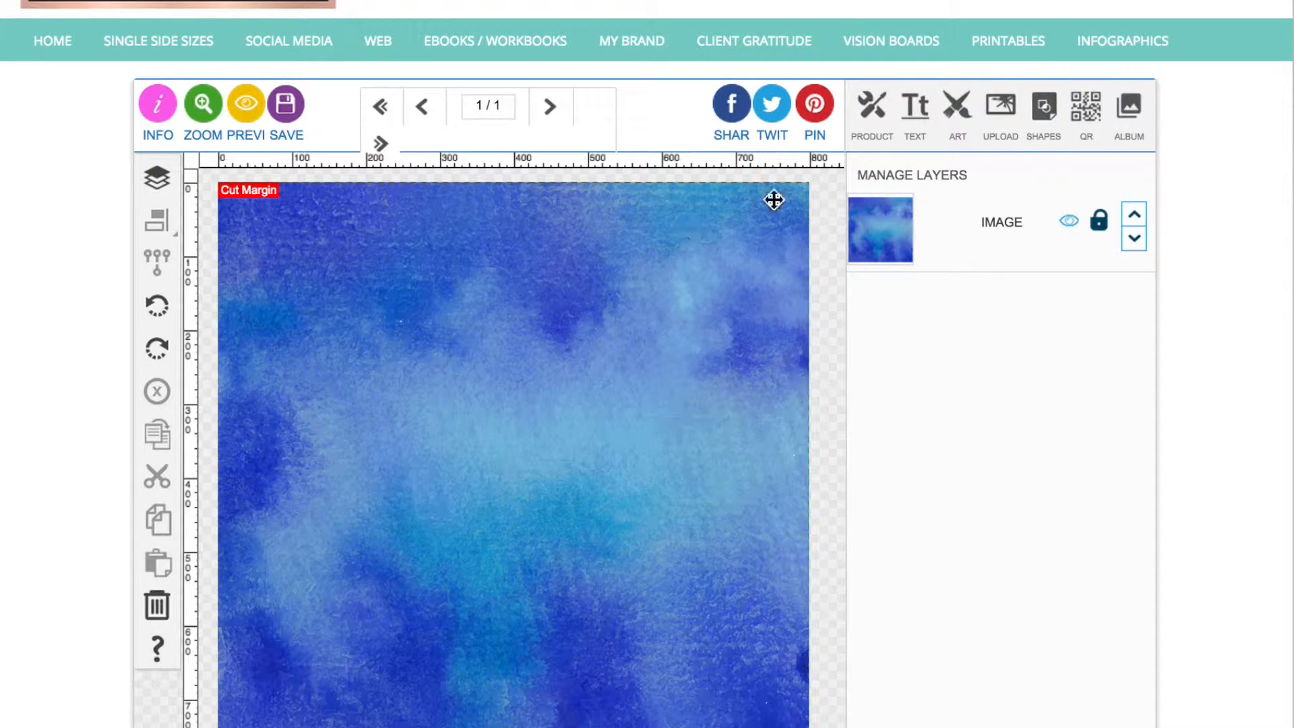
Step: Draw a black circle over the background and enlarge it to about 867 px, spanning the page width
click(1044, 108)
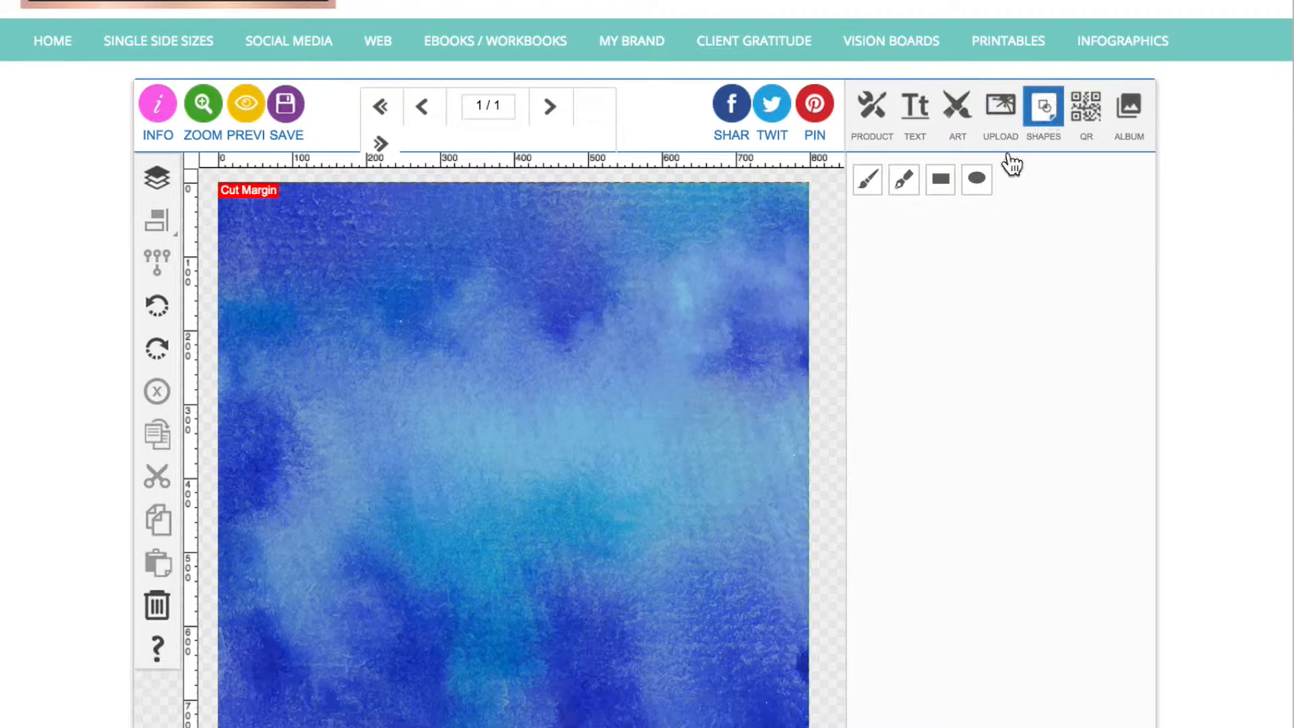
click(977, 179)
click(979, 226)
drag(274, 302, 556, 414)
drag(411, 338, 624, 581)
drag(771, 552, 843, 556)
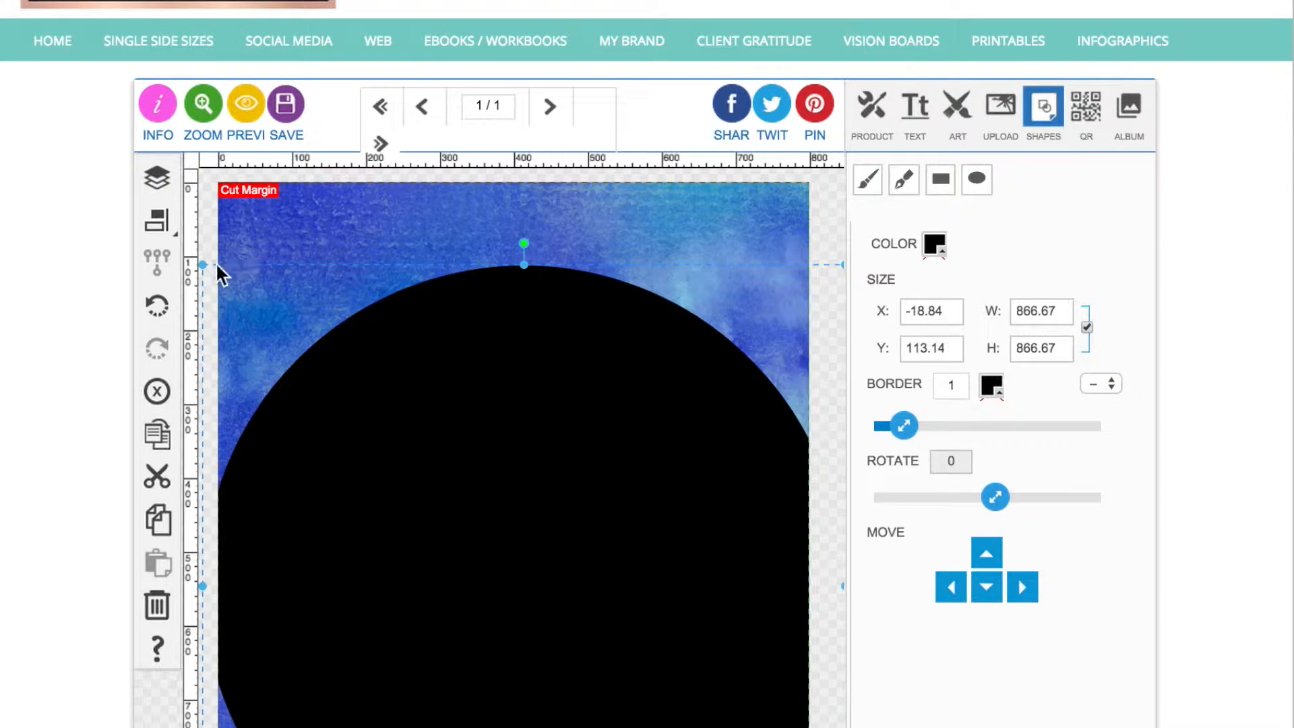
Step: Enlarge the circle to about 961 px with its top at about Y 131, and centre it horizontally on the page
drag(201, 261, 196, 256)
click(157, 221)
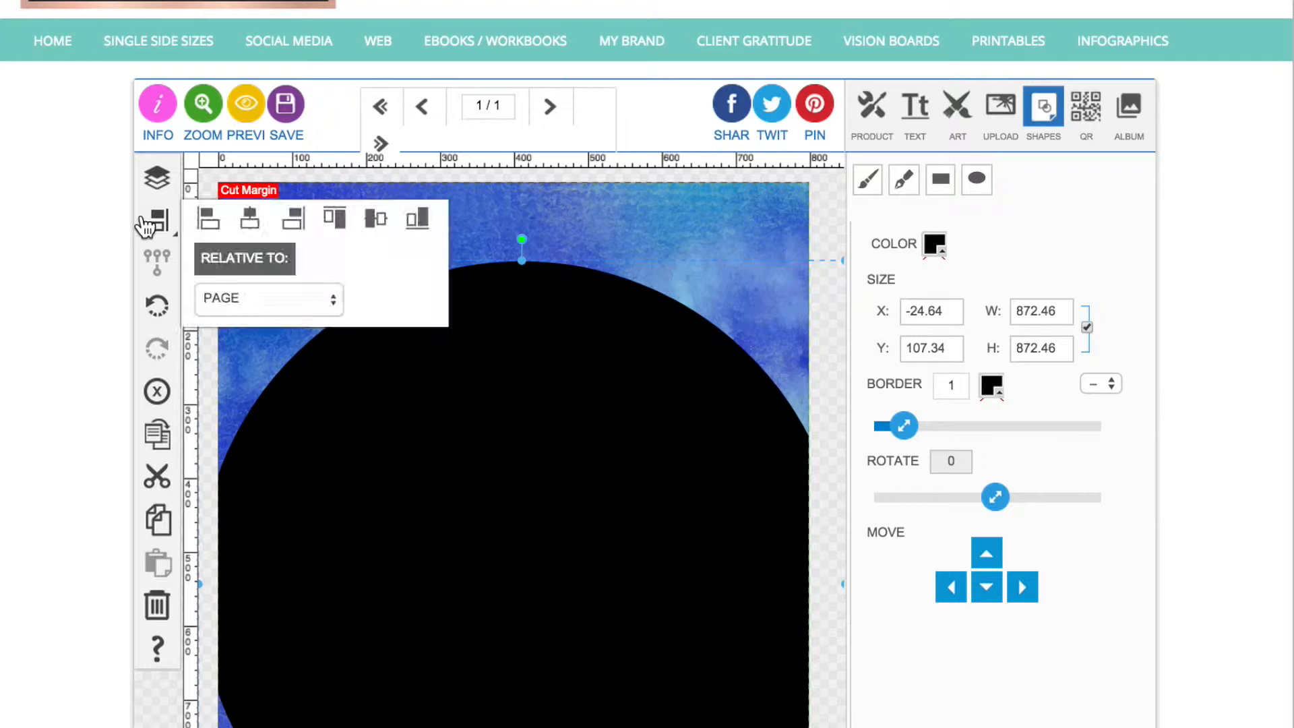
drag(463, 391, 448, 472)
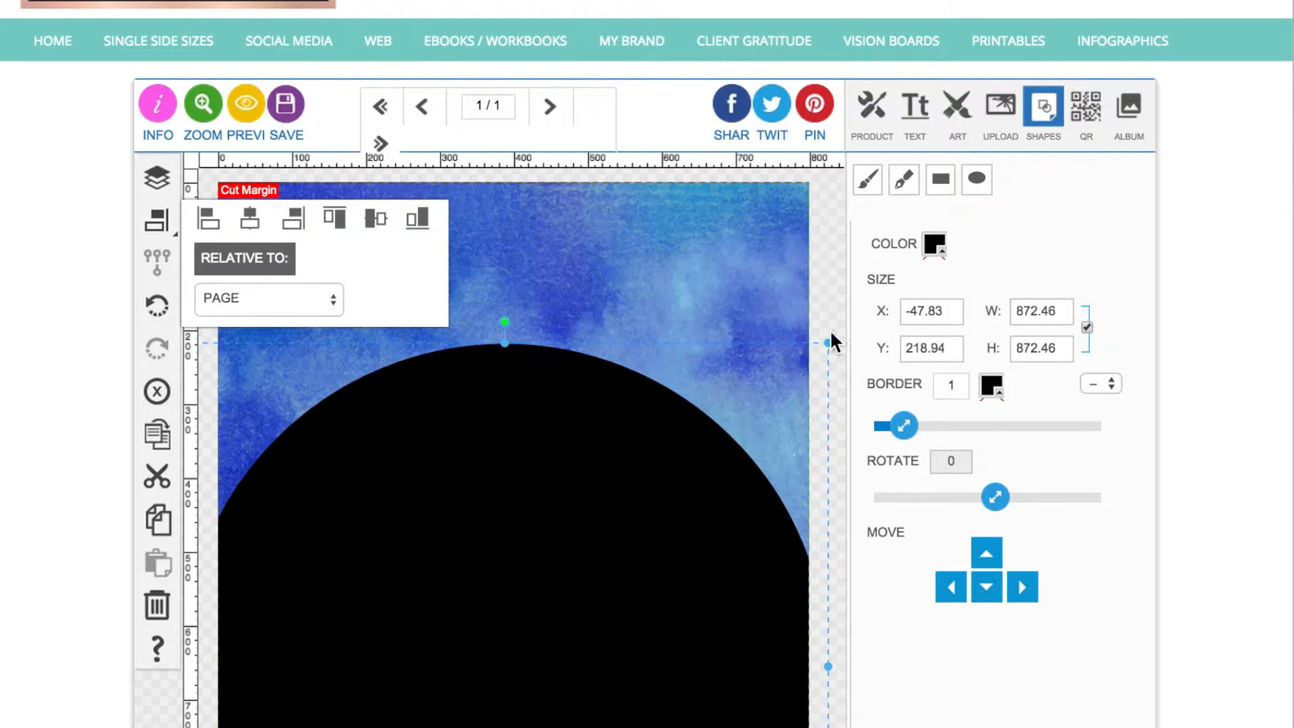
drag(834, 341, 840, 330)
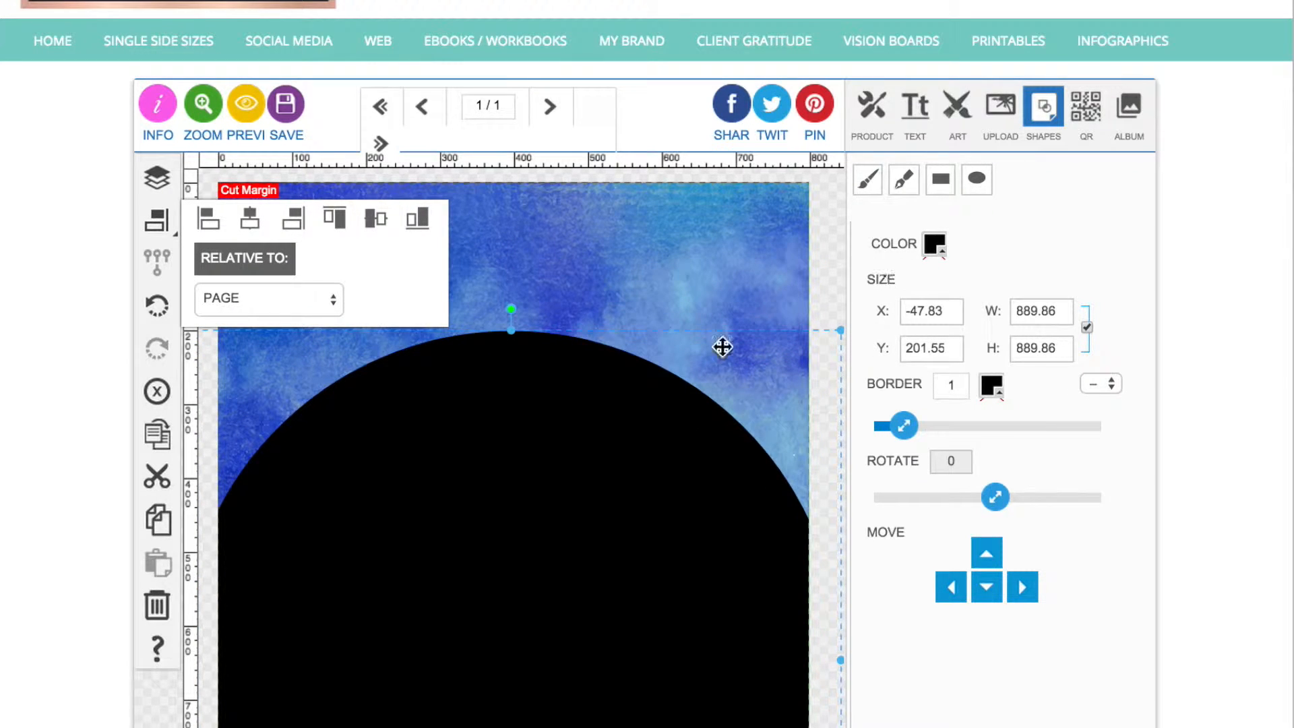
drag(513, 332, 535, 277)
drag(545, 385, 524, 385)
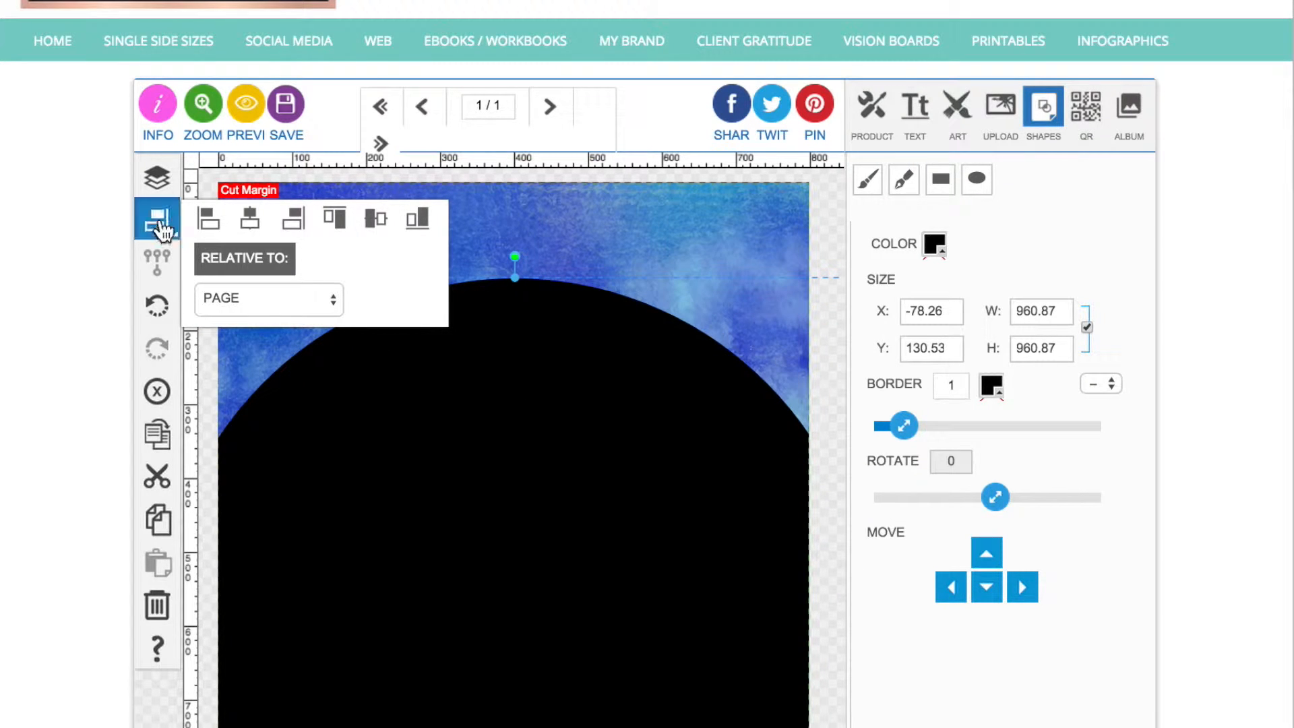
click(251, 221)
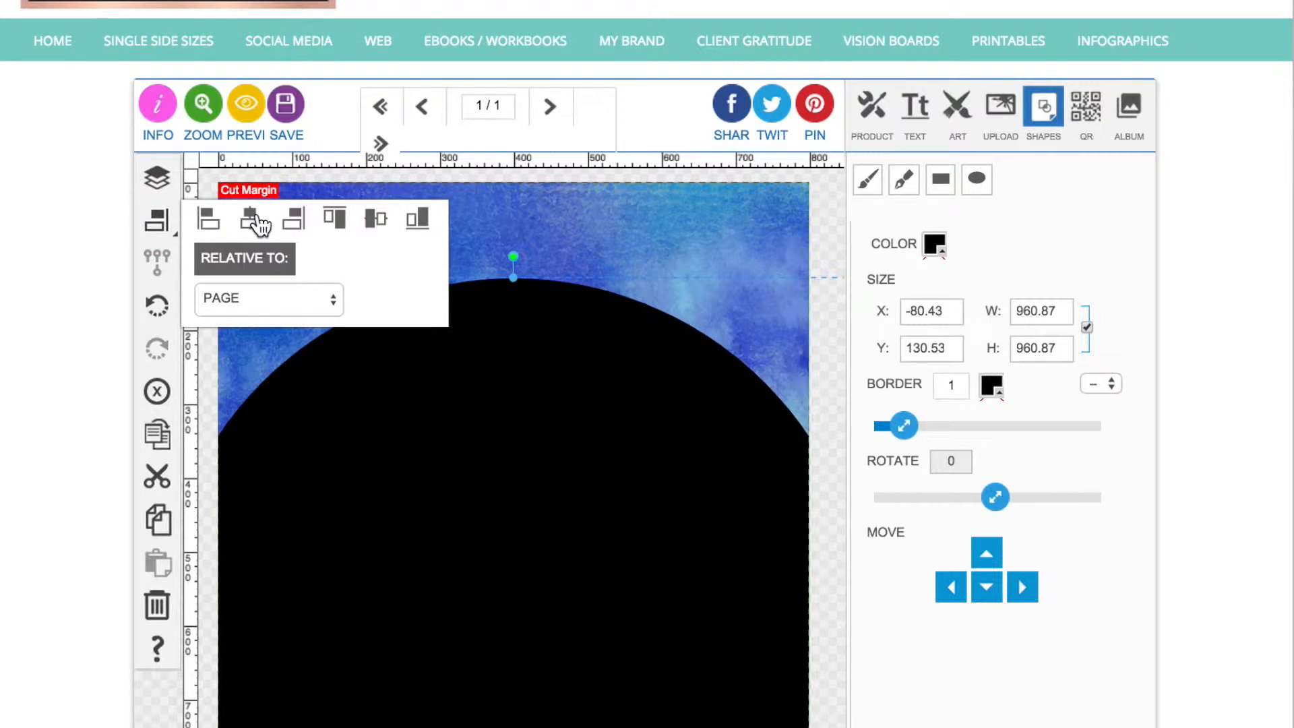
Step: Fill the circle with a dark navy blue and set its border to 0
click(933, 243)
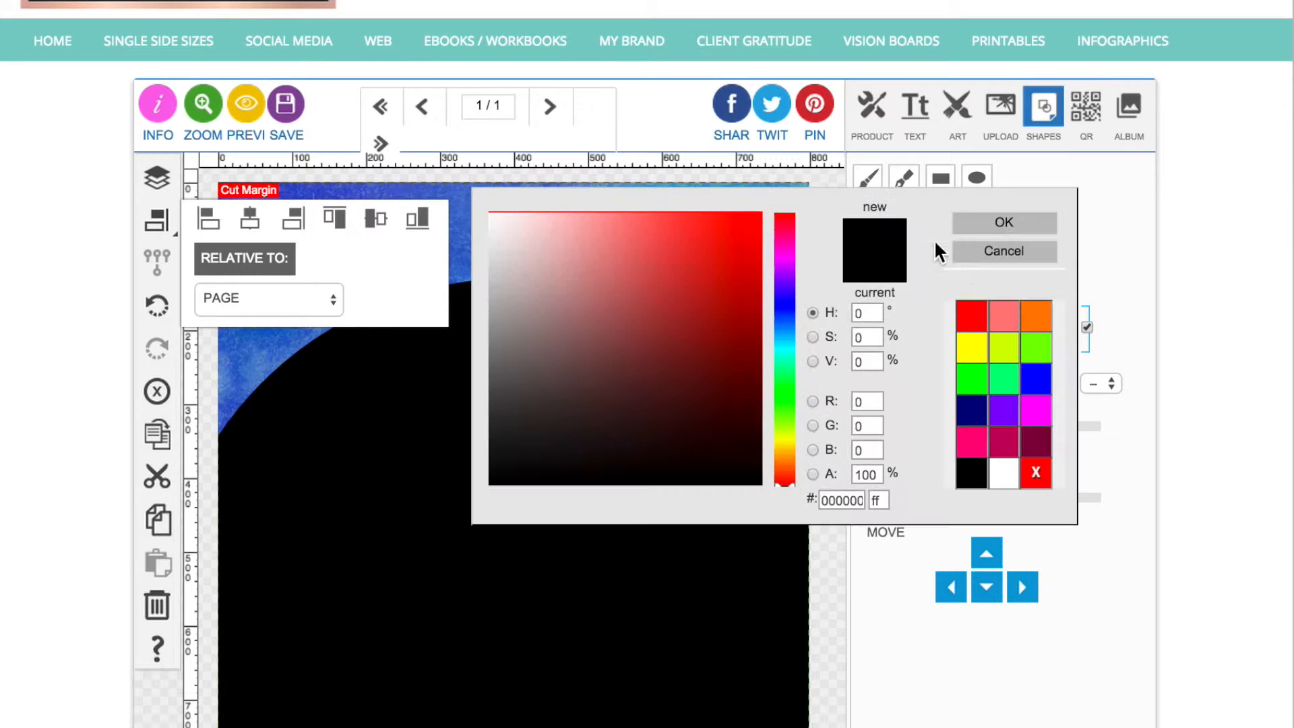
click(971, 411)
click(664, 317)
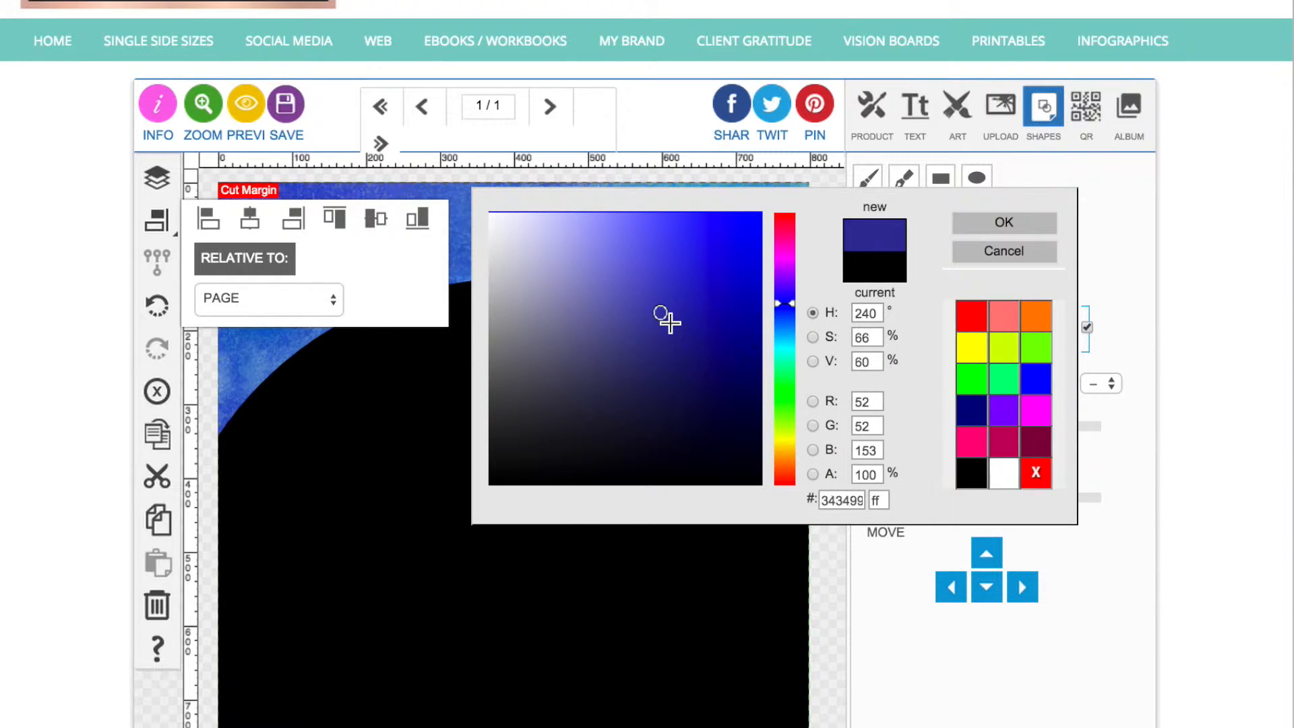
click(664, 325)
click(1001, 223)
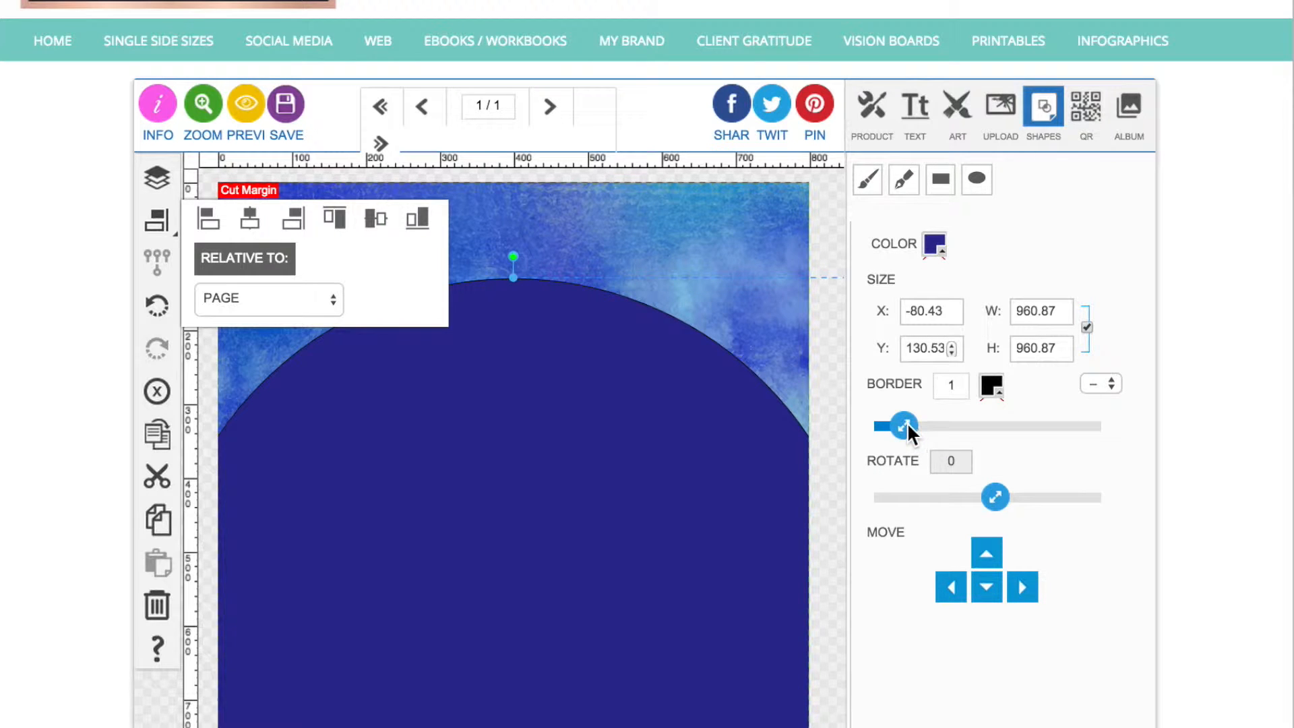
drag(907, 422, 883, 423)
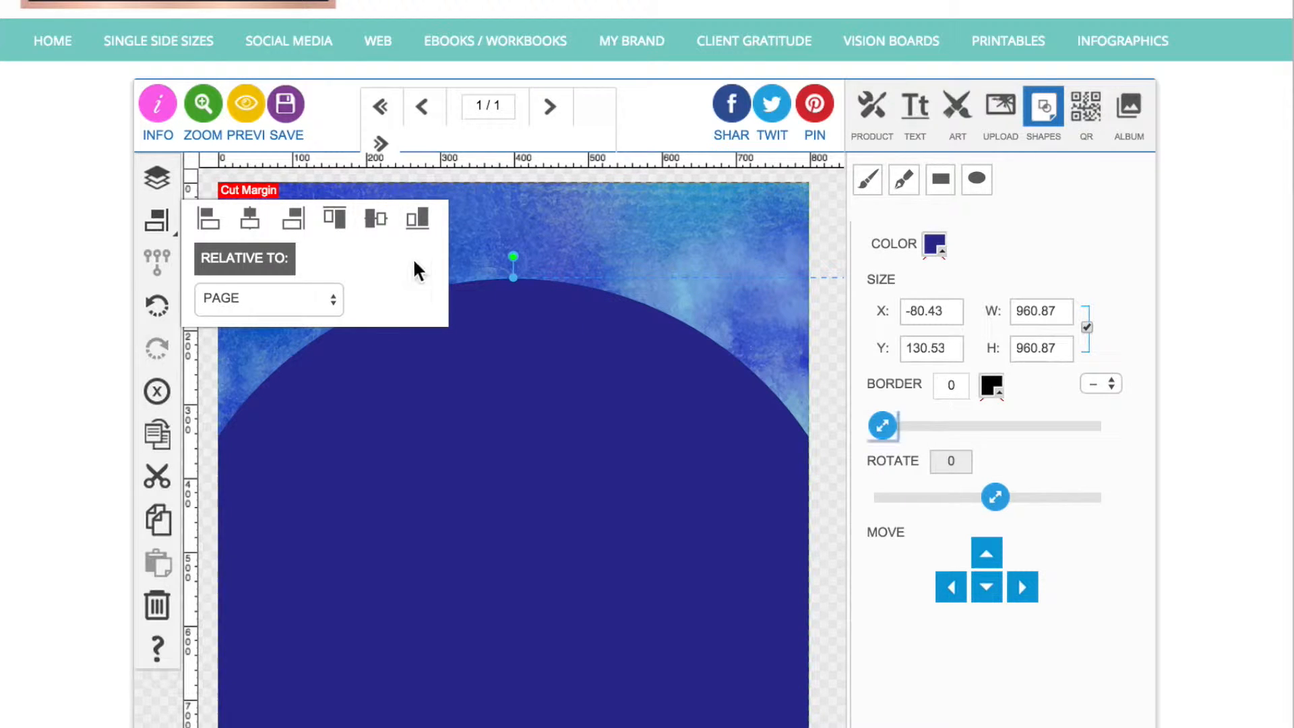
click(843, 231)
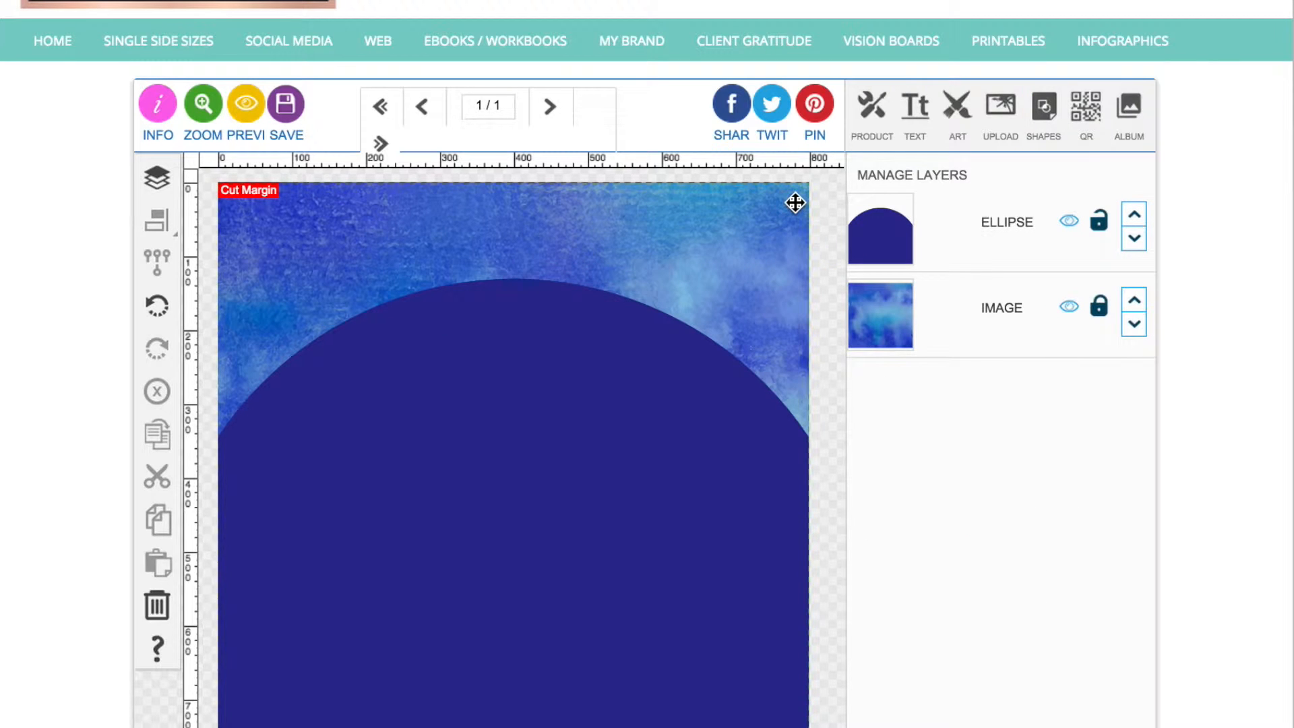
Step: Draw a square about 714 px wide over the page, leaving a margin around it
click(1044, 108)
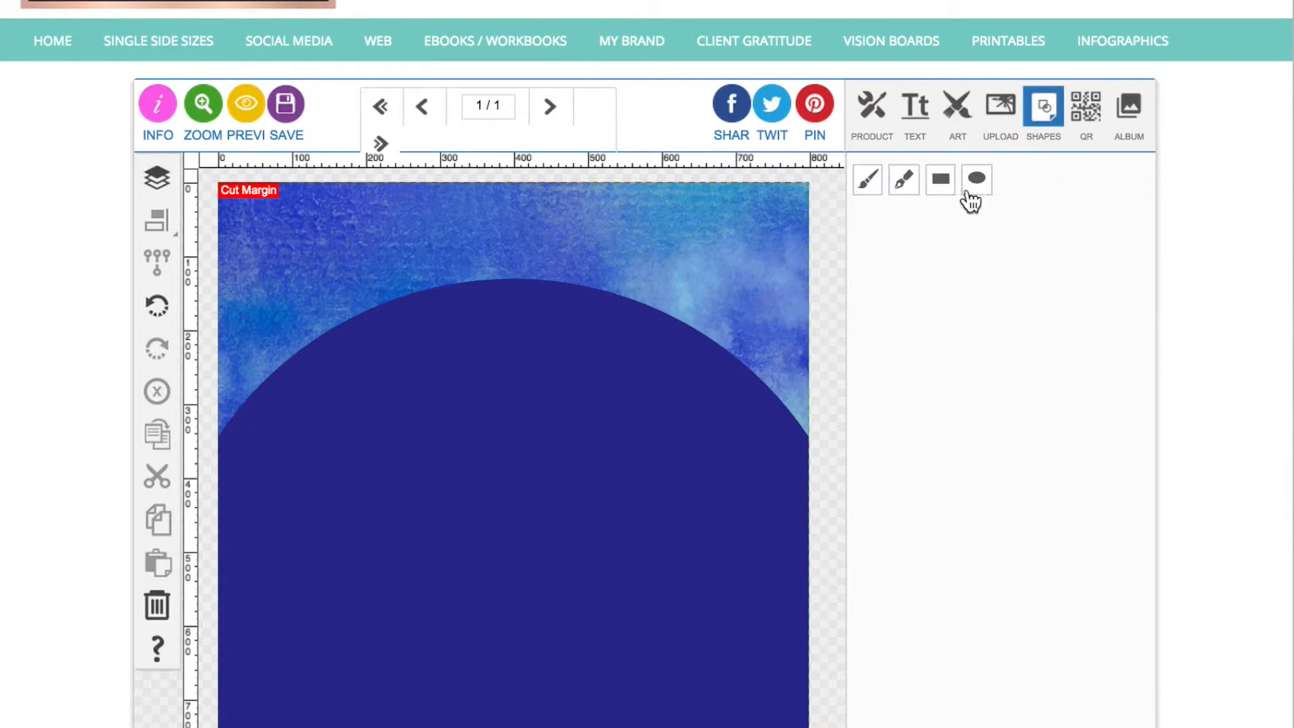
click(941, 179)
click(940, 238)
drag(253, 214, 742, 615)
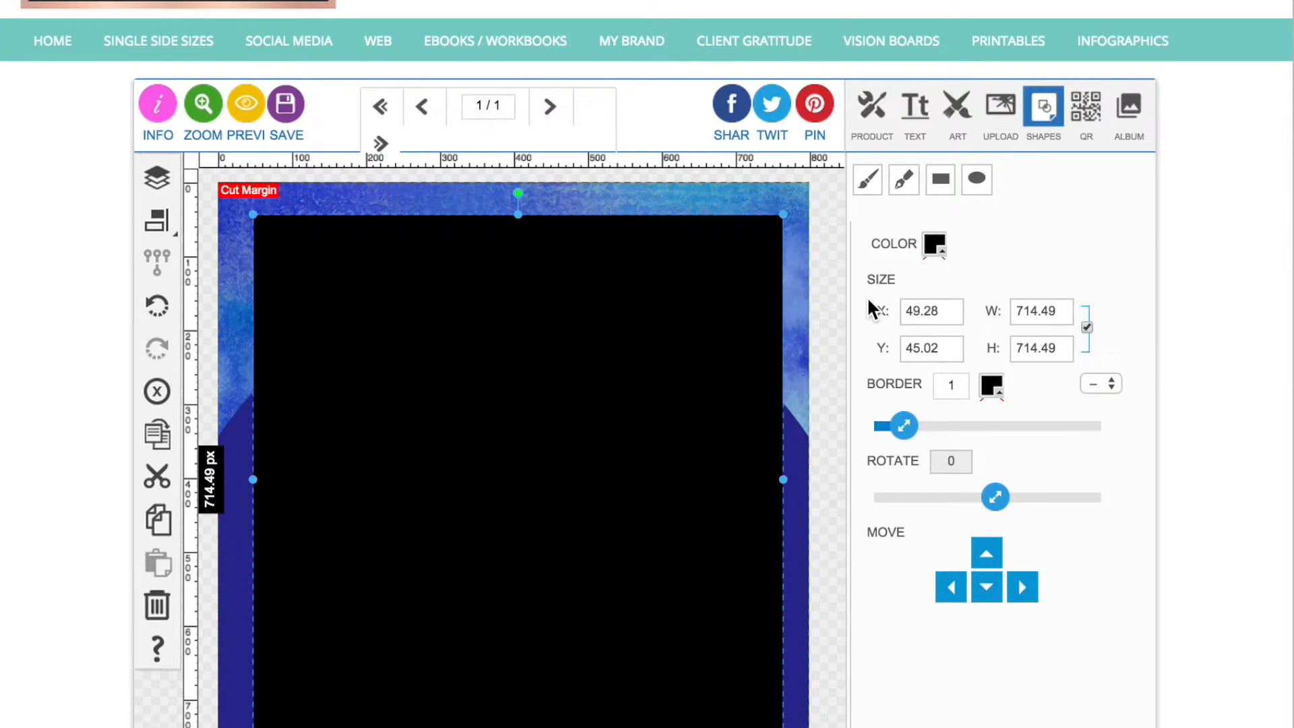
Step: Remove the square's fill and give it a white border with a thickness of 6
click(932, 245)
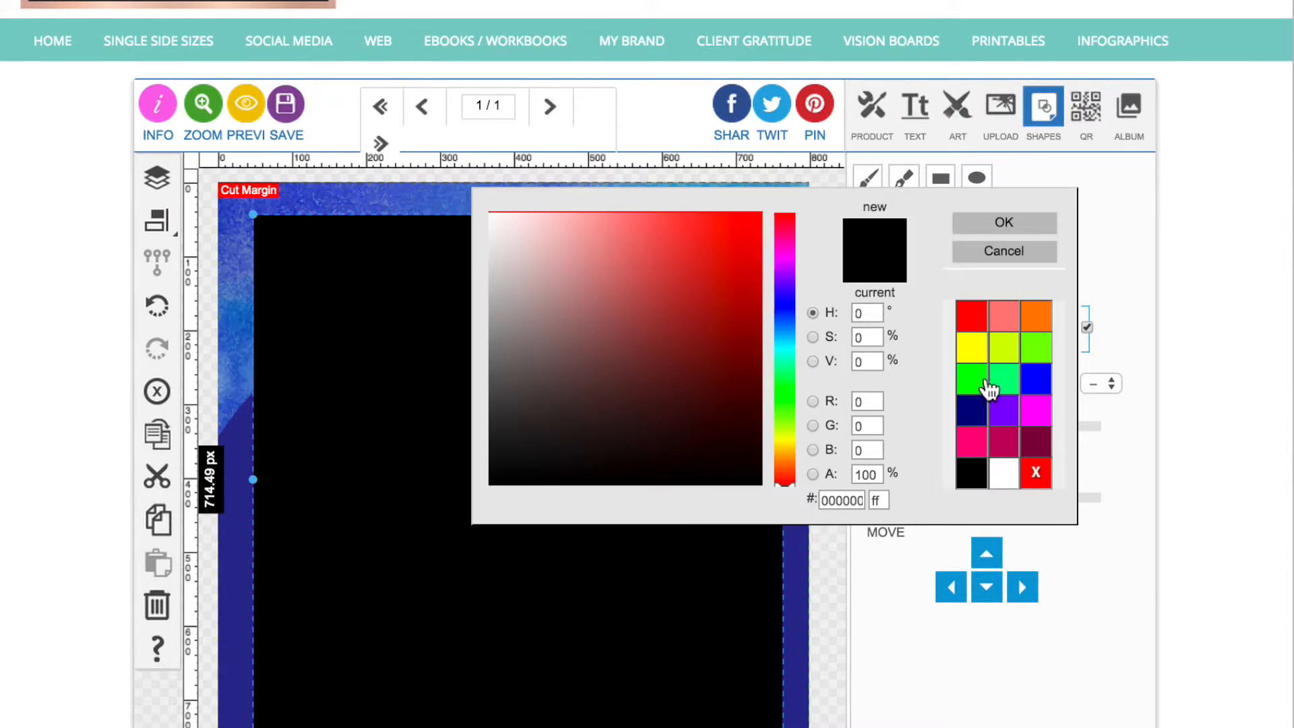
click(1039, 475)
click(1003, 224)
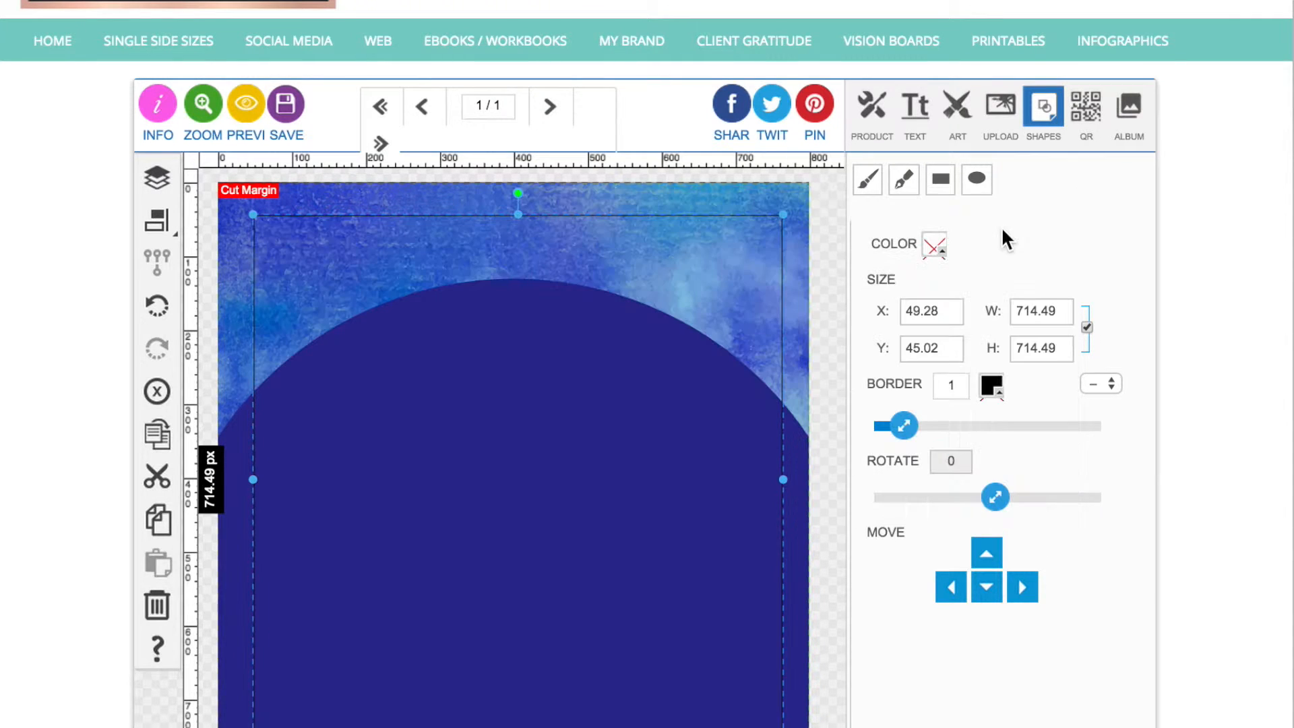
drag(905, 426, 1006, 429)
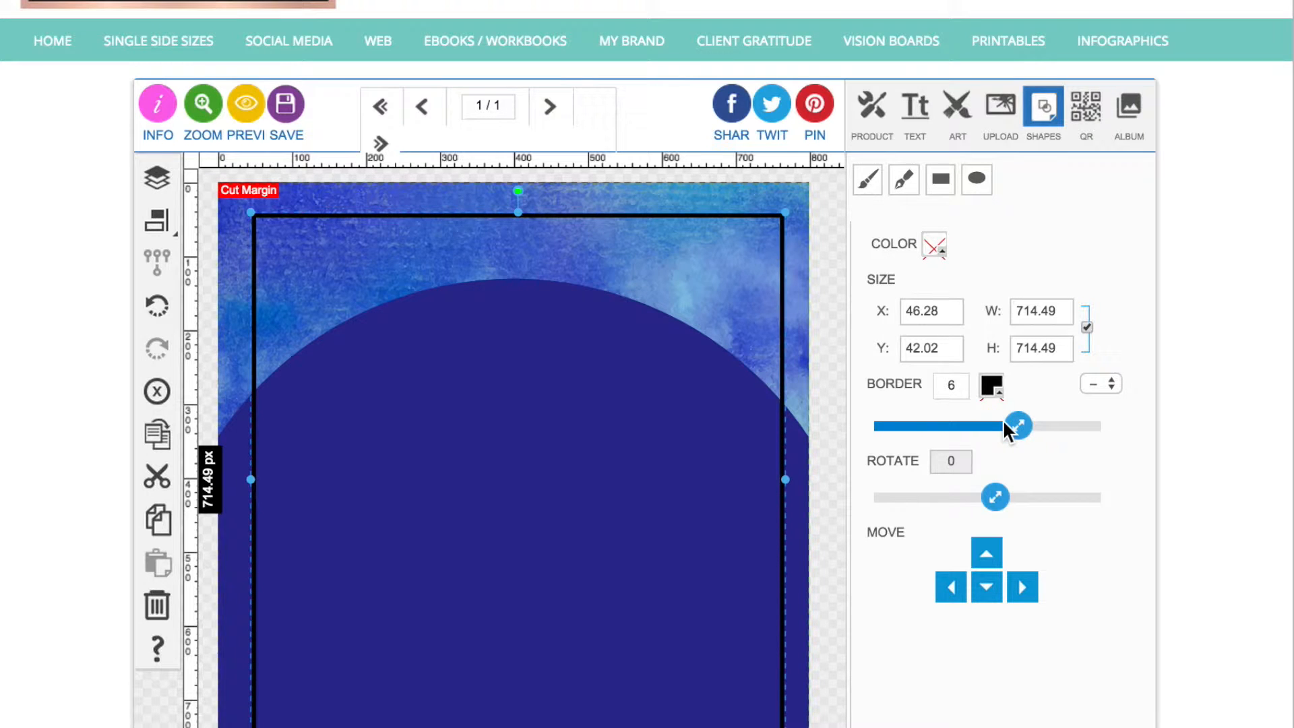
click(995, 389)
click(1004, 475)
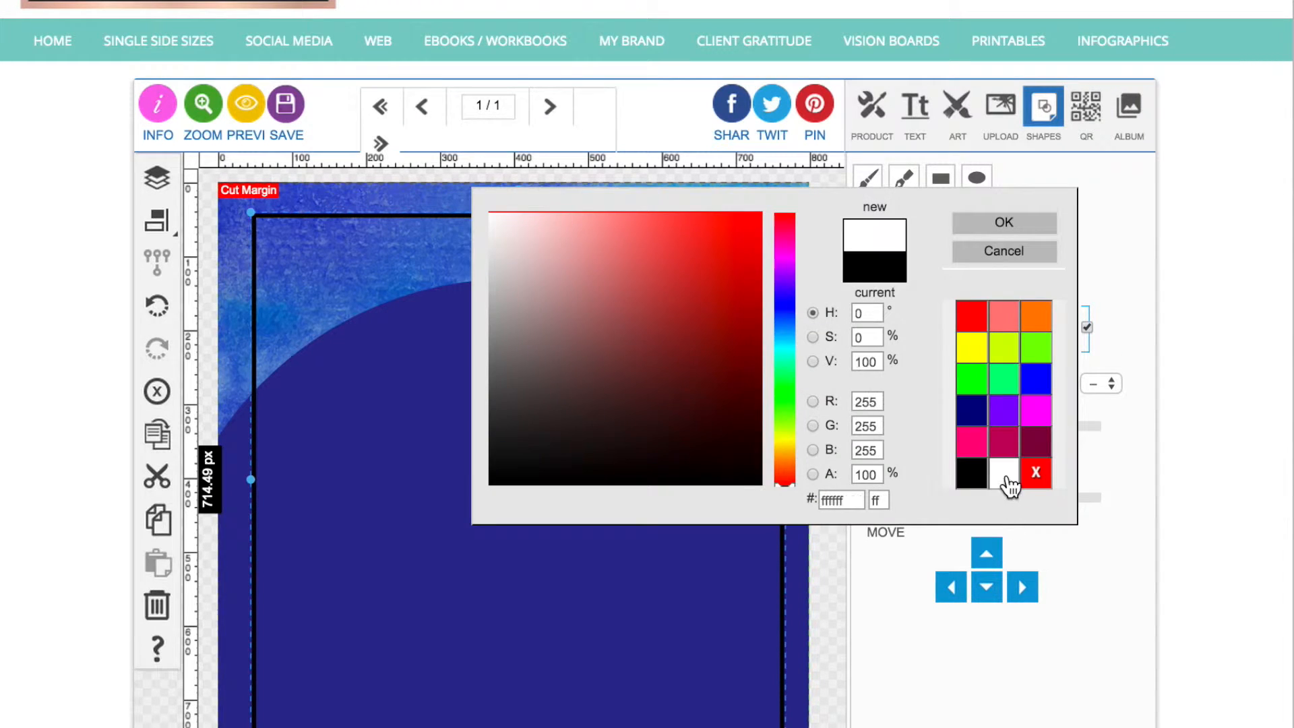
click(1001, 229)
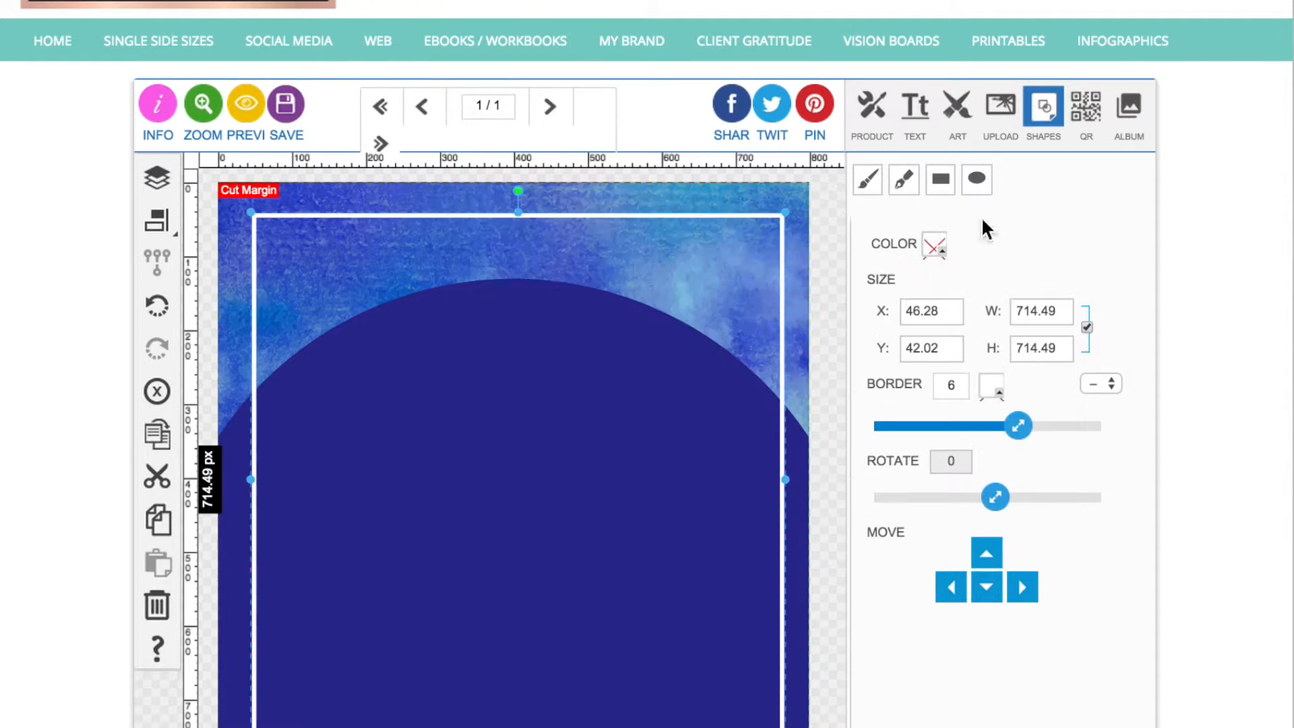
Step: Centre the white square frame horizontally and vertically relative to the page
click(156, 220)
click(250, 219)
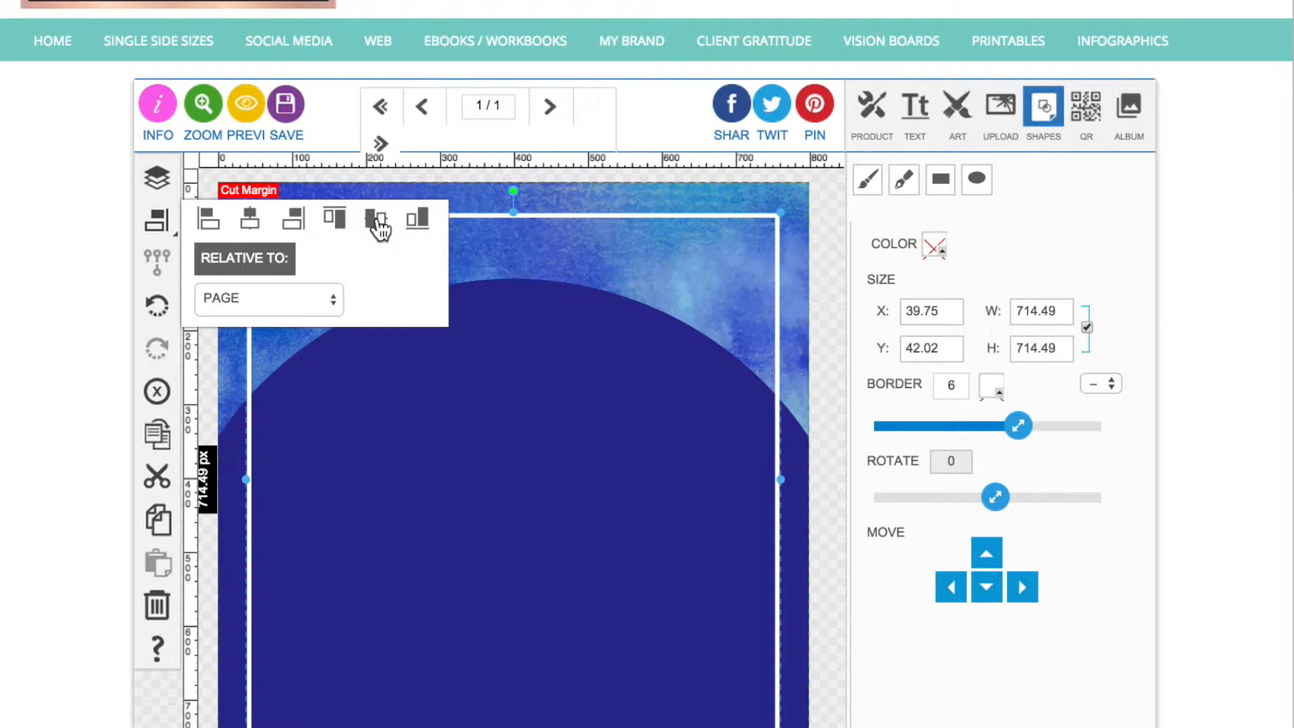
click(375, 222)
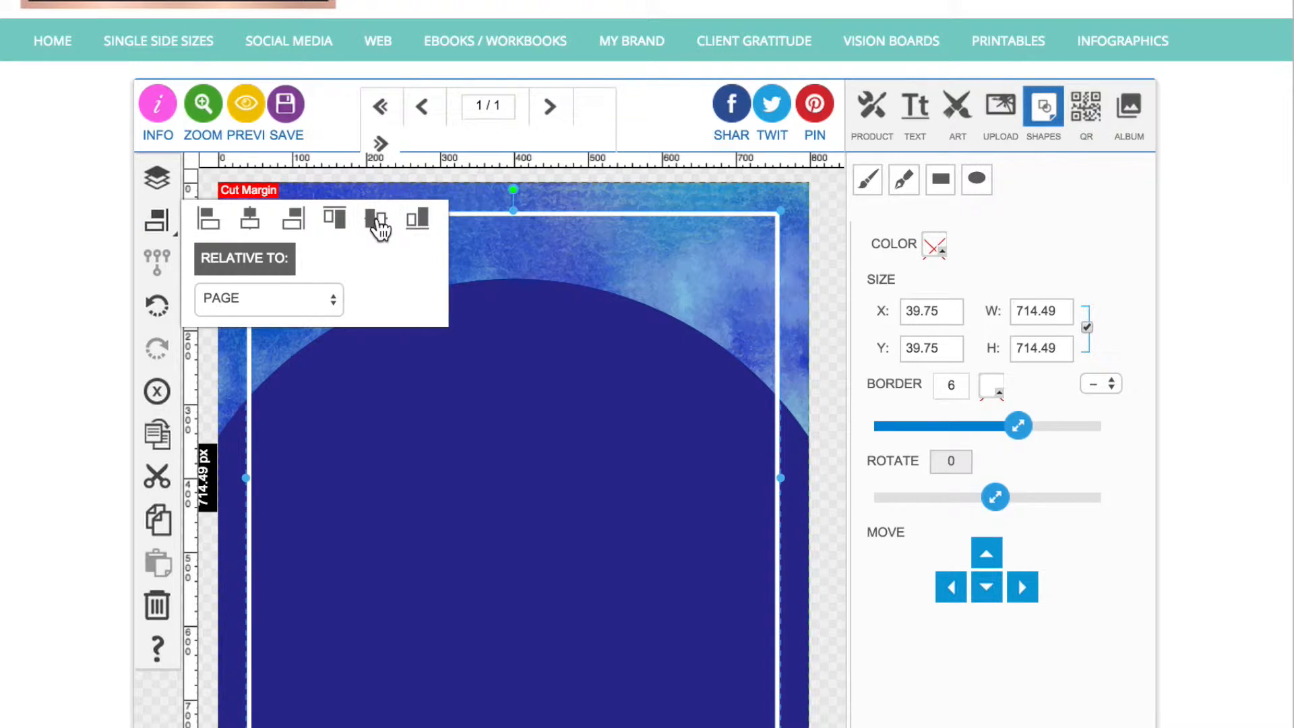
Step: Create a page-centred inner frame about 697 px wide with a border of 2 by duplicating the white square frame
click(157, 433)
drag(803, 726, 790, 727)
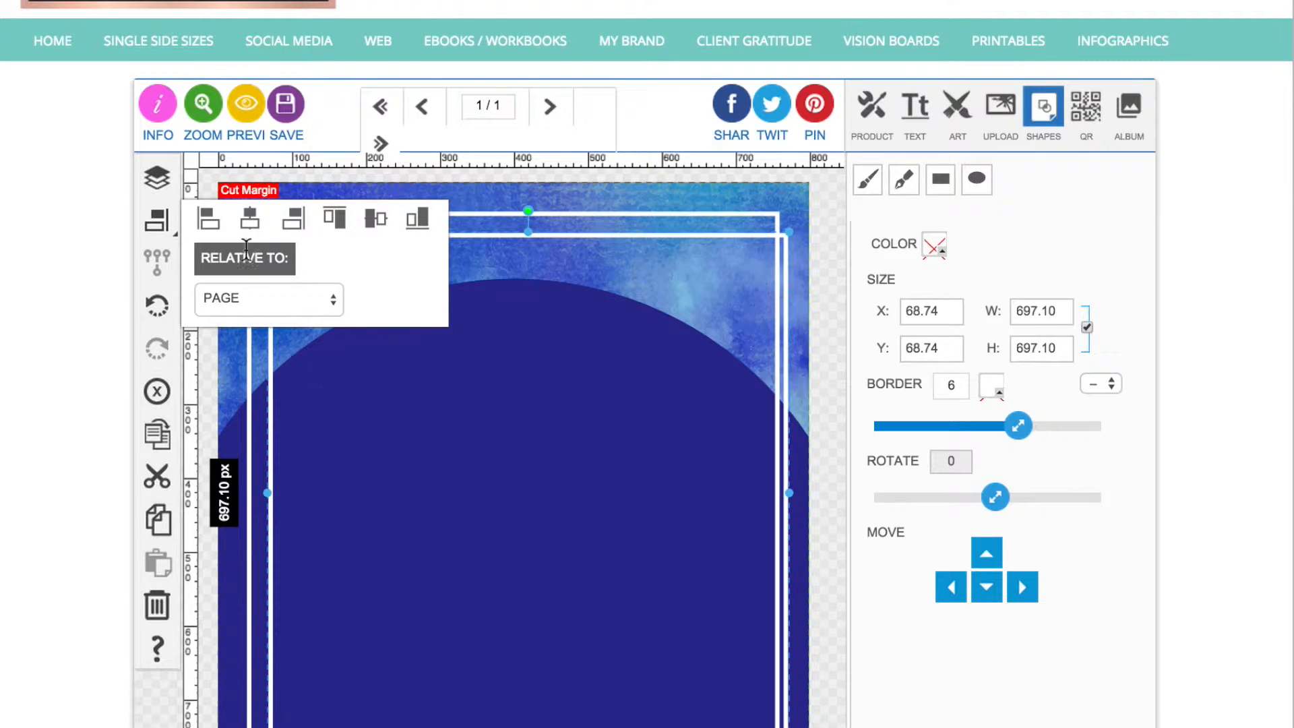
click(250, 218)
click(376, 218)
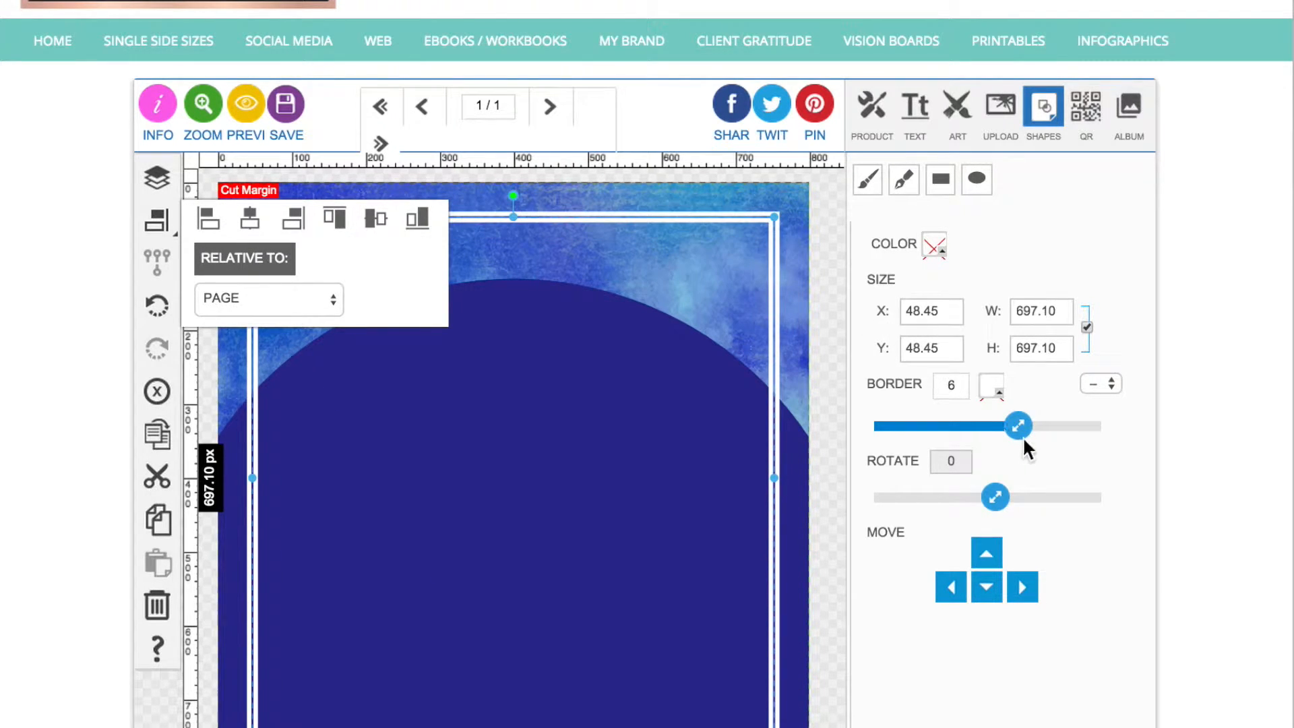
drag(1021, 430, 915, 431)
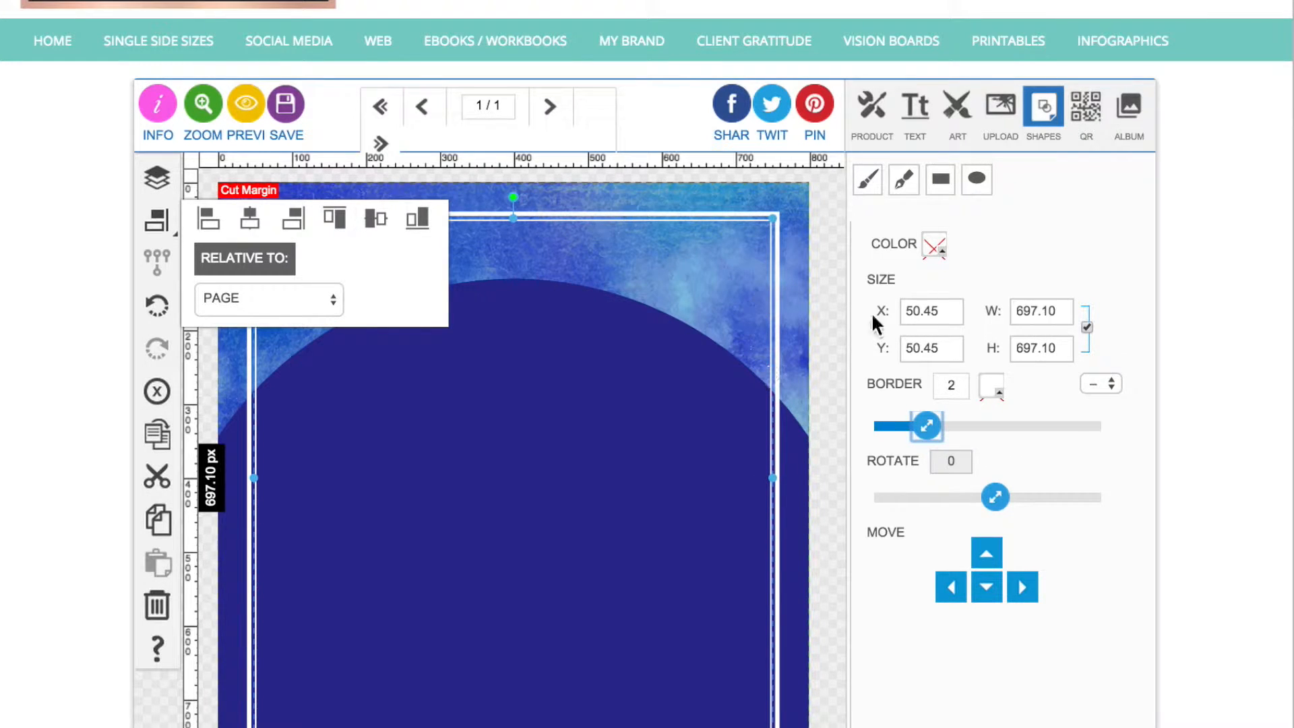
click(828, 294)
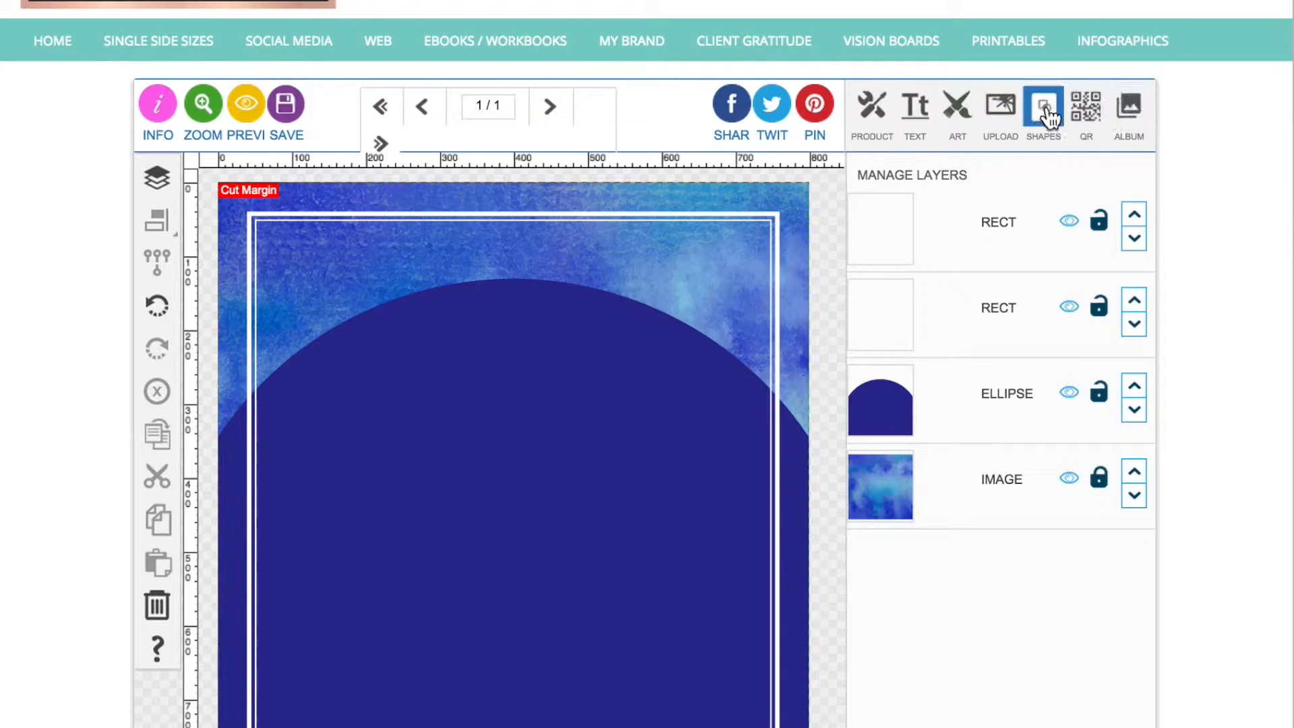
Step: Insert the thin gold glitter square frame from the Glitter Backgrounds album
click(1133, 118)
click(934, 177)
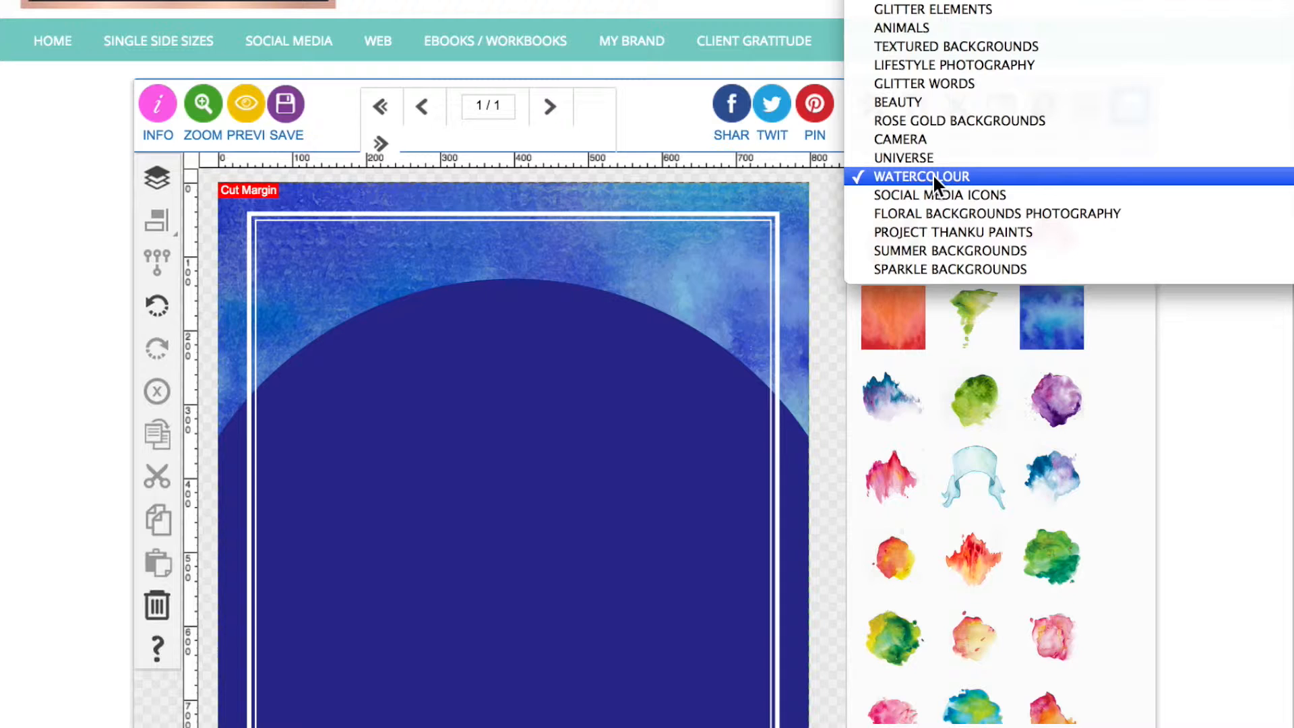
click(926, 14)
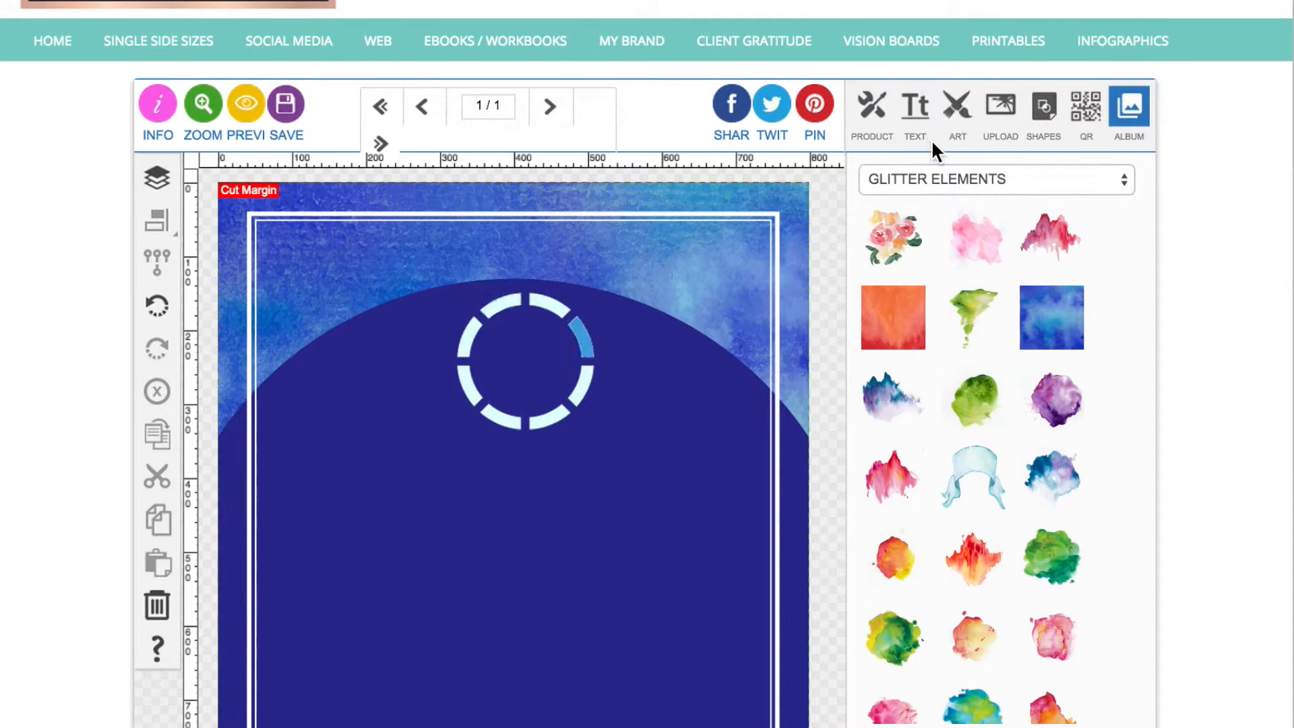
click(933, 180)
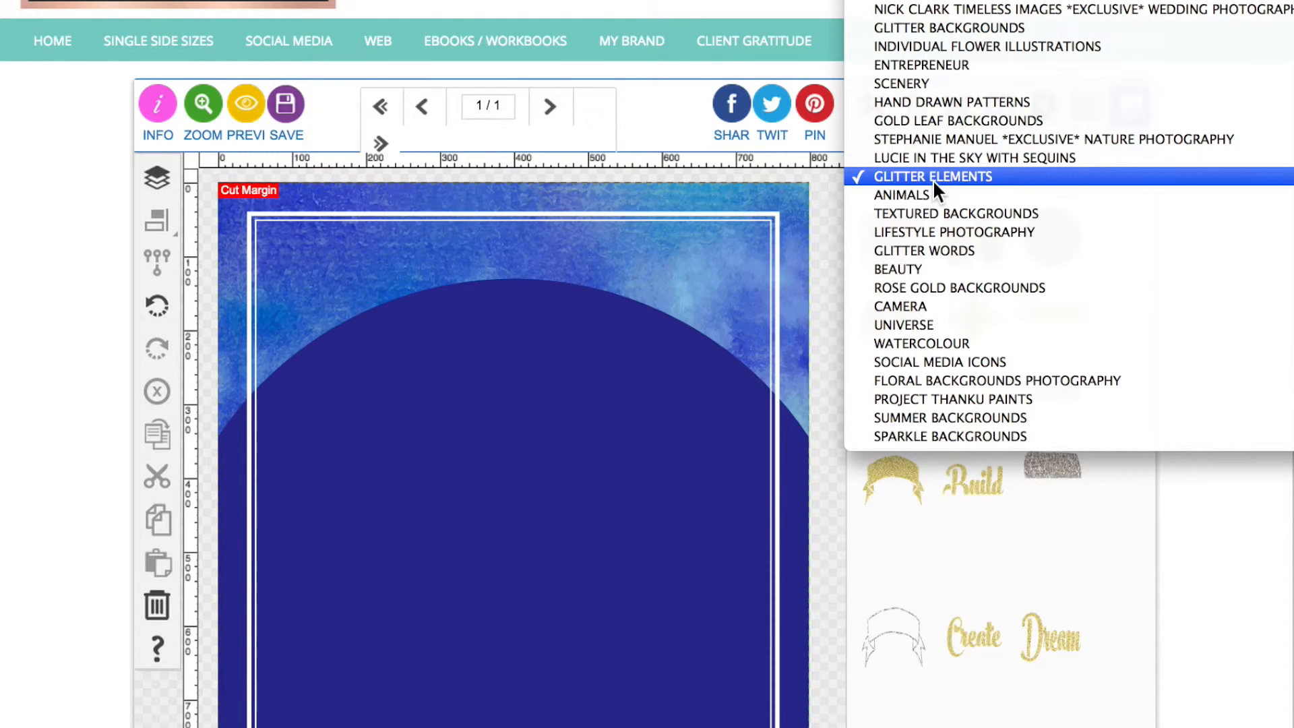
click(934, 27)
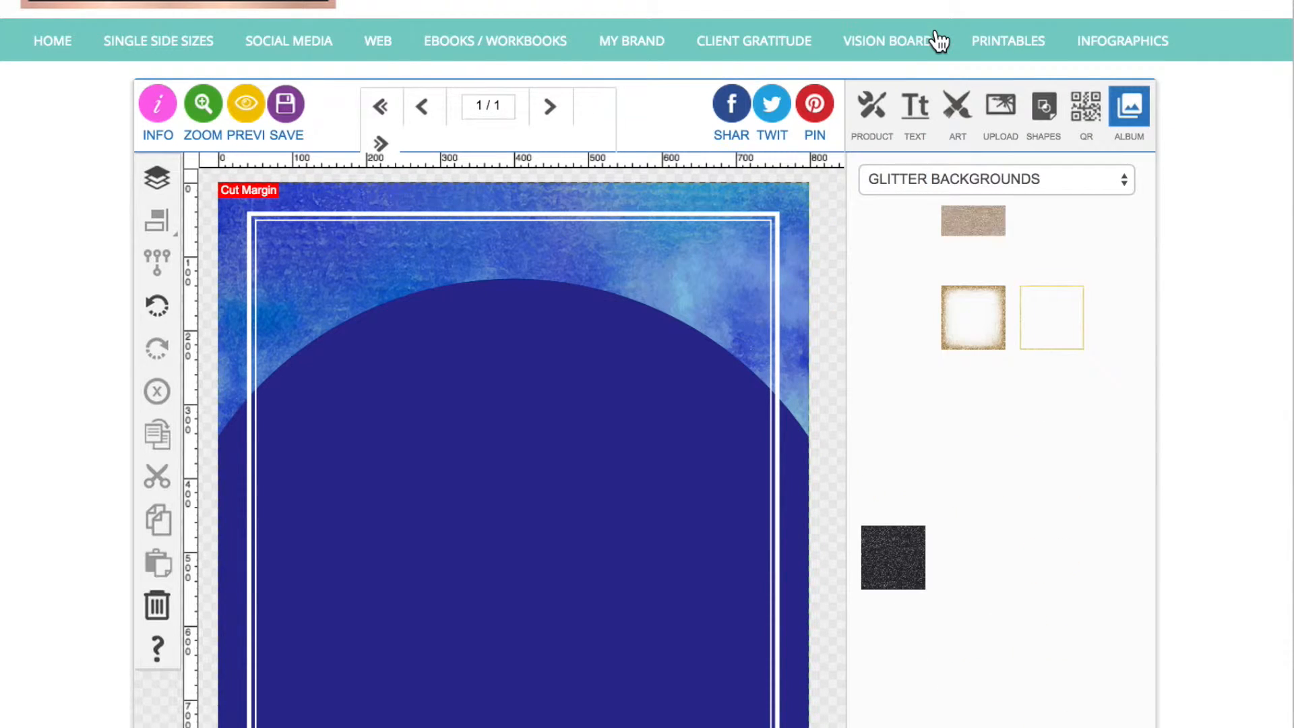
click(1066, 329)
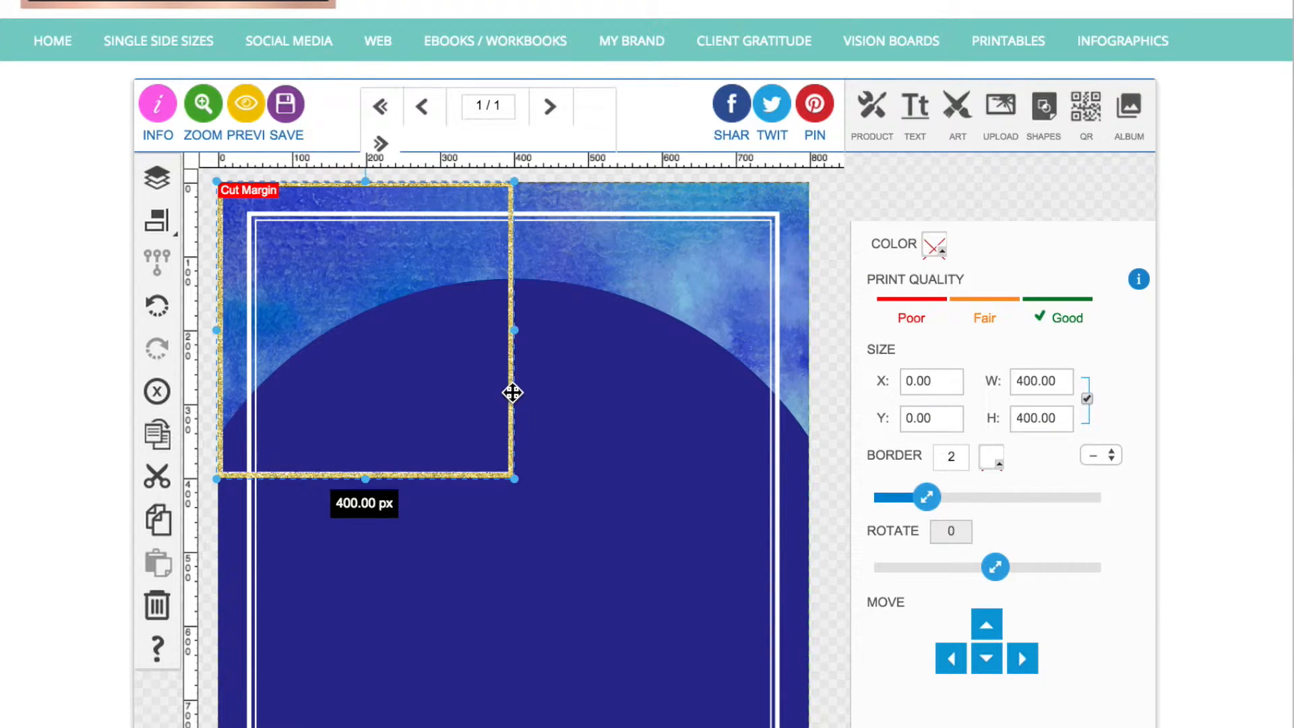
Step: Enlarge the gold glitter frame to about 632 px and centre it horizontally and vertically relative to the page
drag(514, 392, 575, 447)
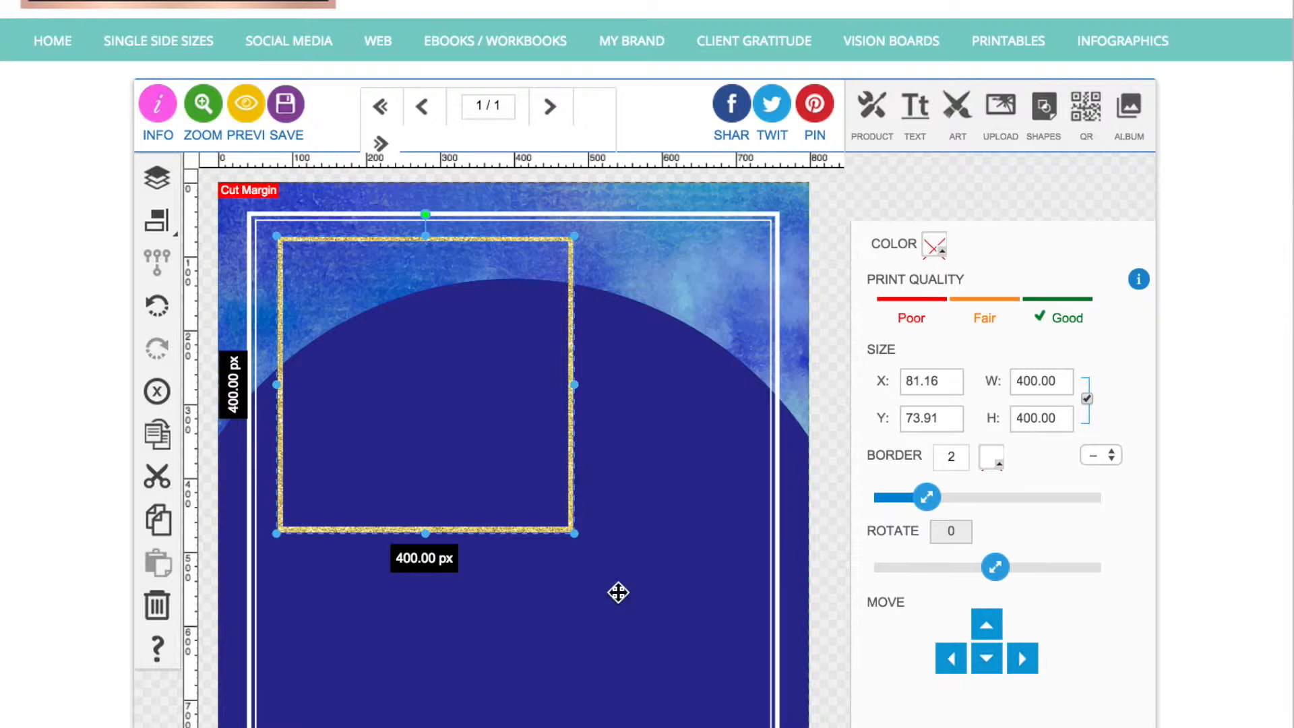
drag(578, 539, 750, 666)
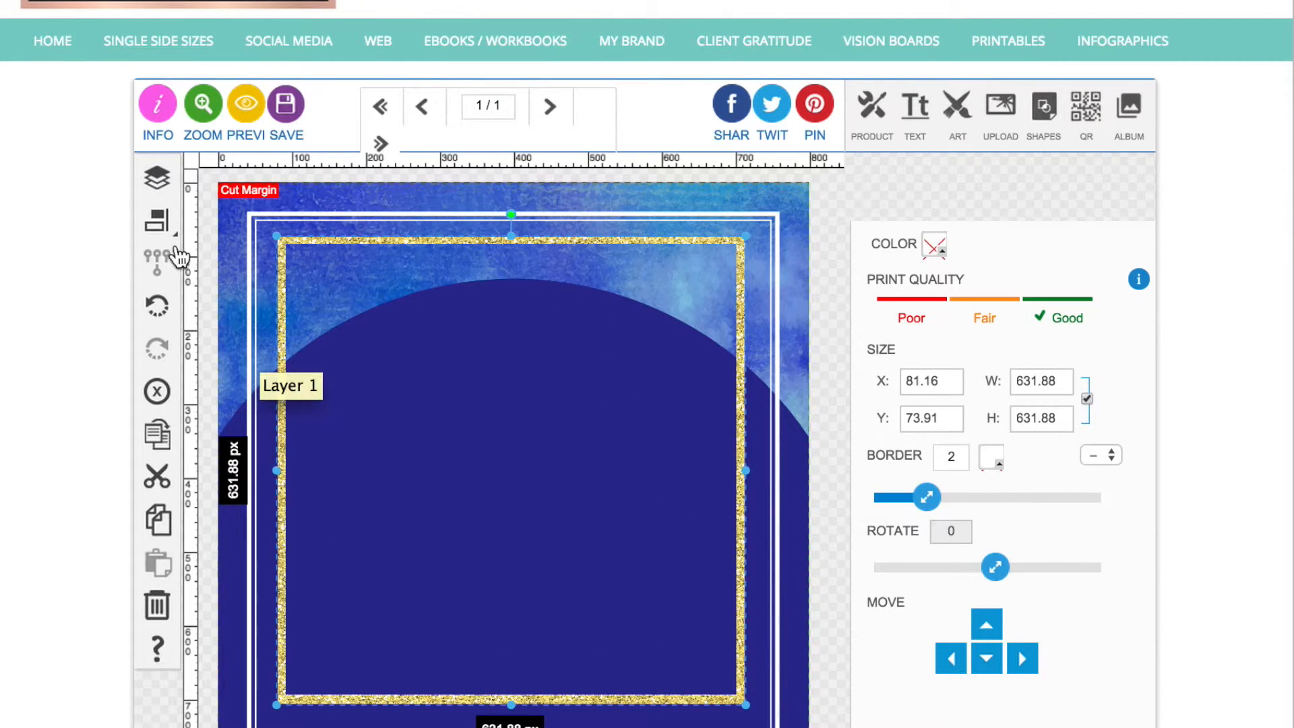
click(157, 221)
click(248, 224)
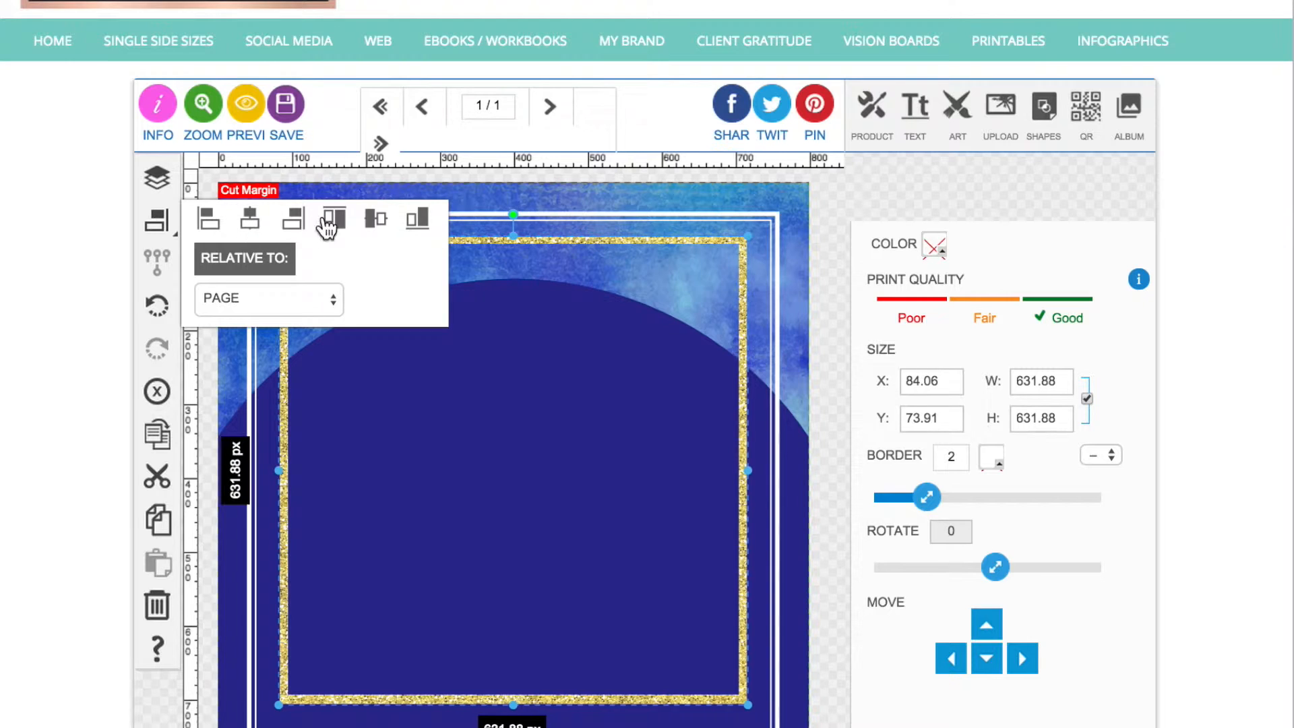
click(376, 222)
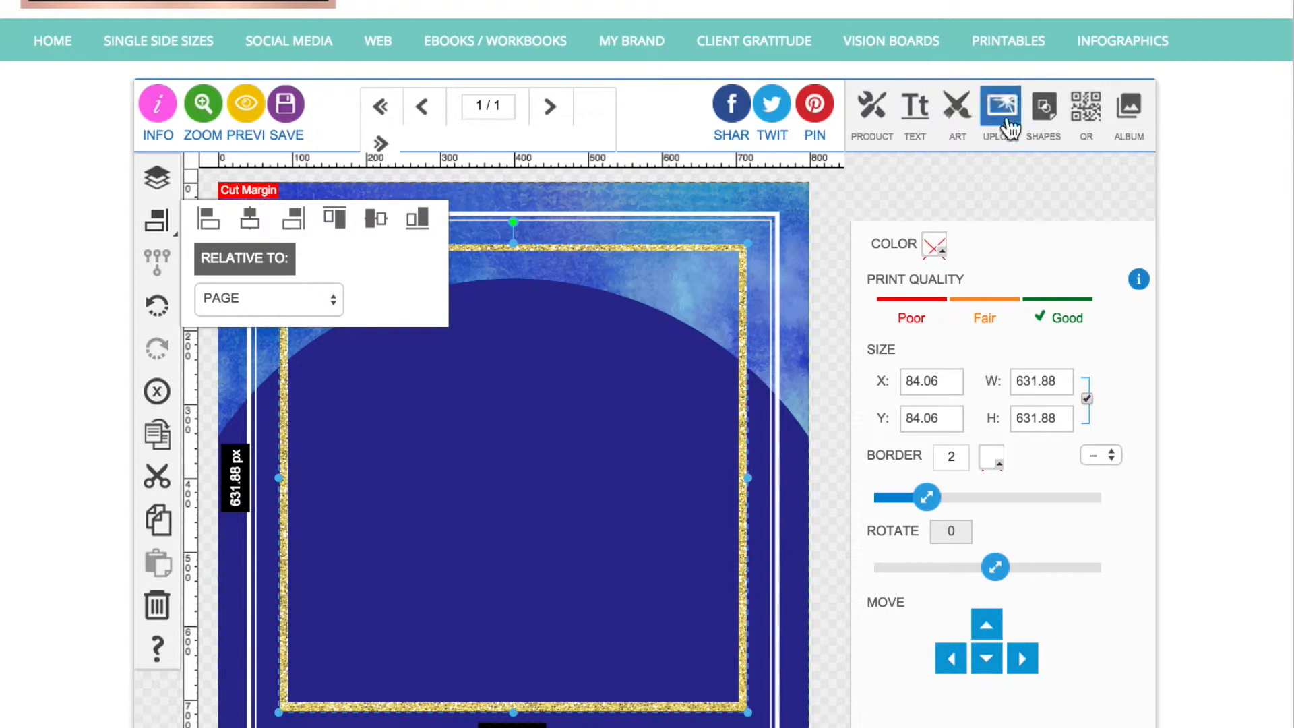
Step: Draw a square about 623 px wide over the area enclosed by the gold glitter frame
click(1043, 108)
click(943, 181)
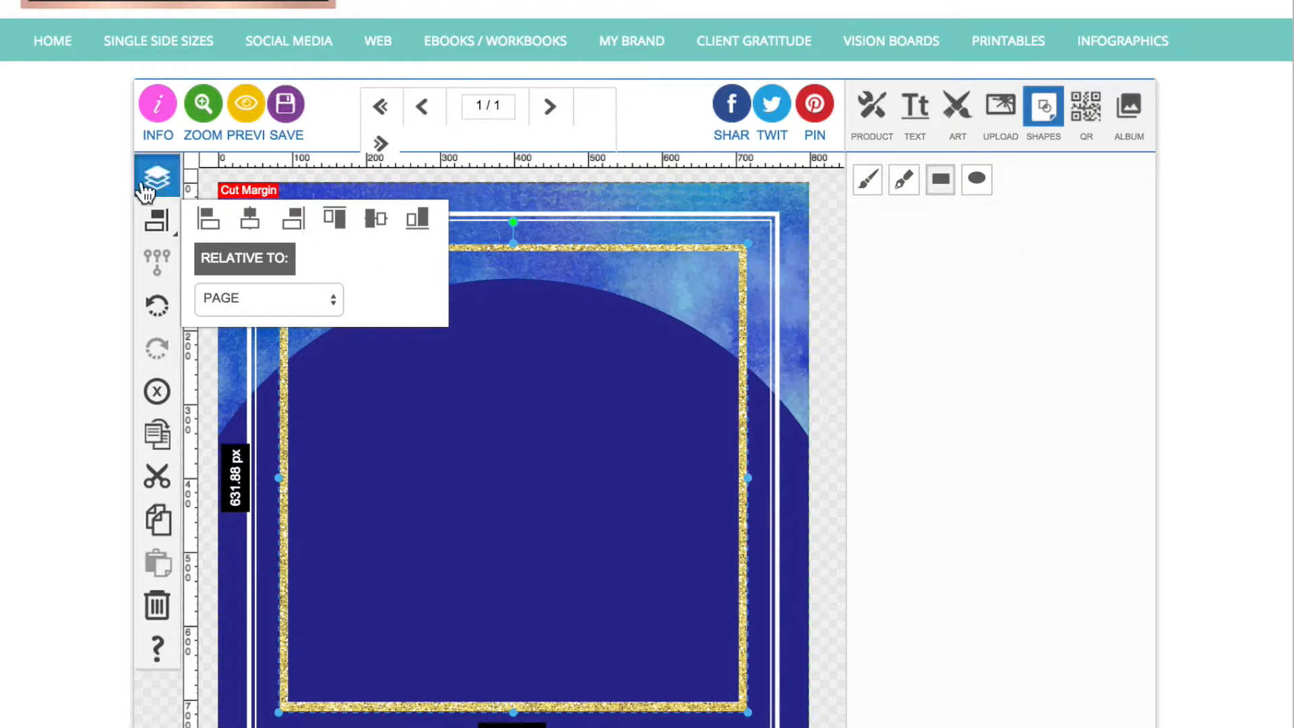
click(145, 179)
click(1050, 122)
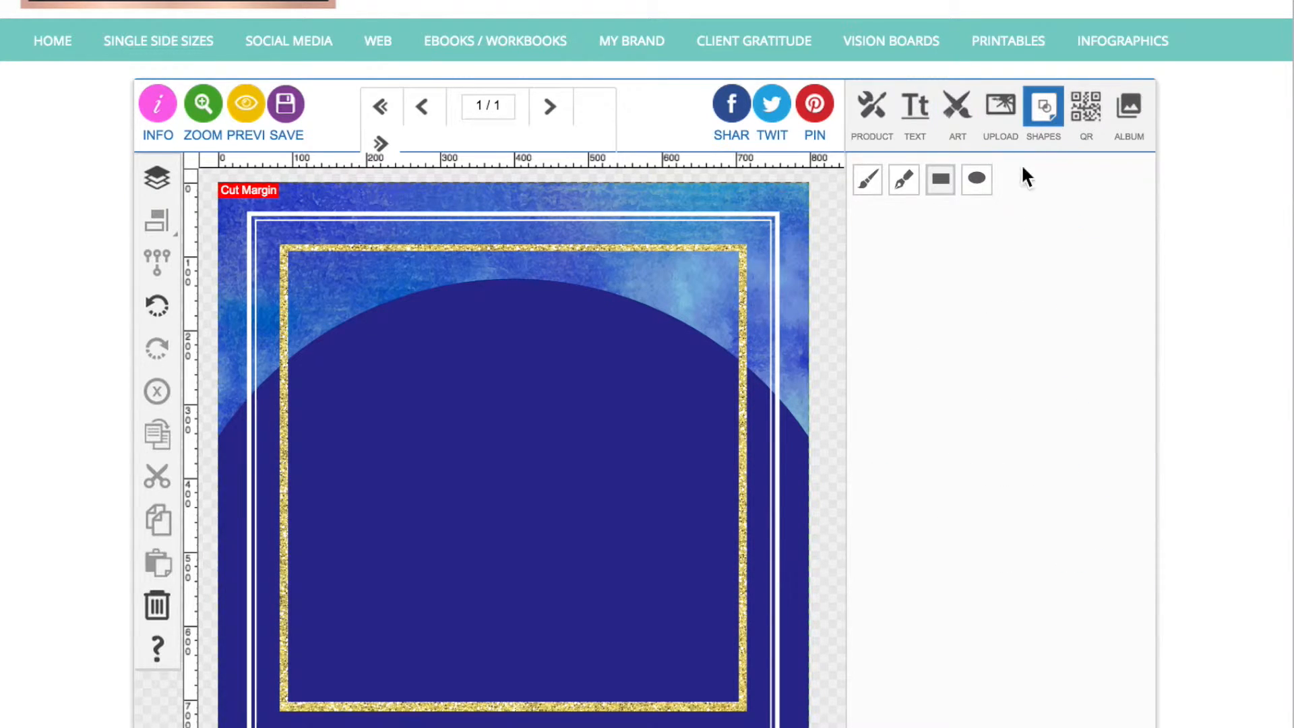
click(941, 181)
drag(282, 248, 745, 624)
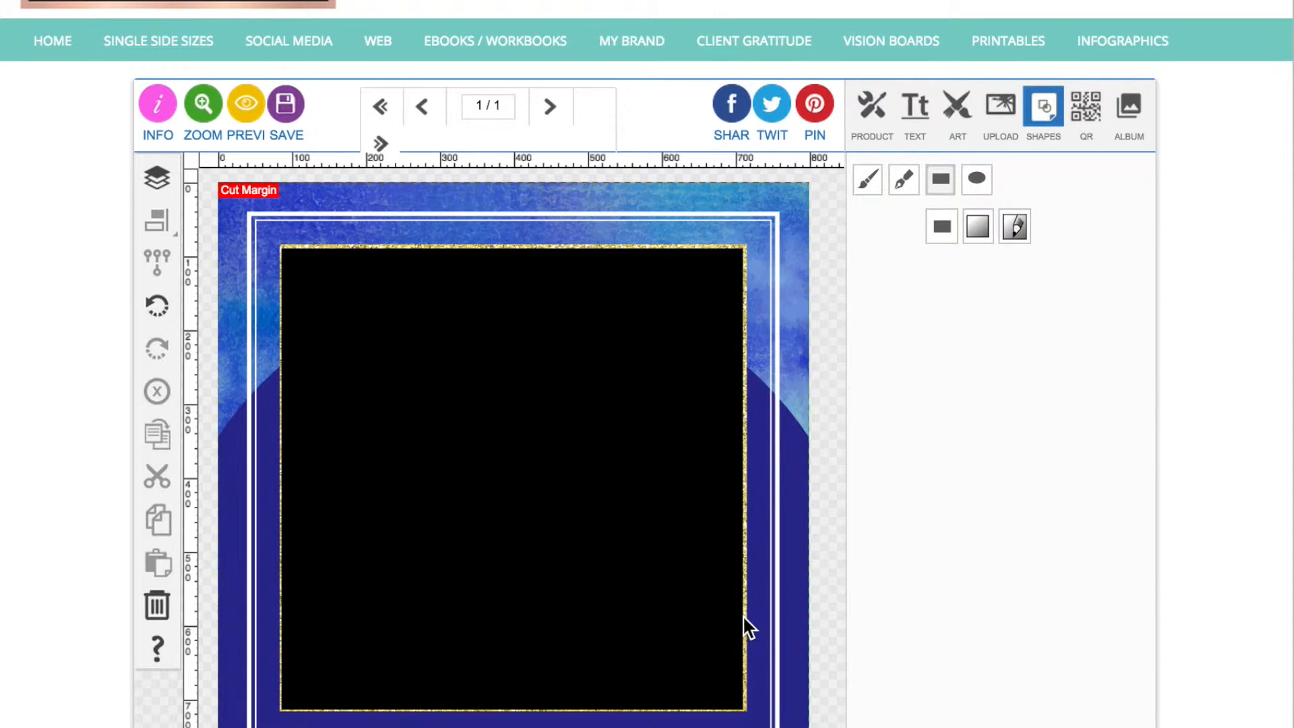
Step: Move the new black square one layer down so it sits beneath the gold glitter frame
click(163, 182)
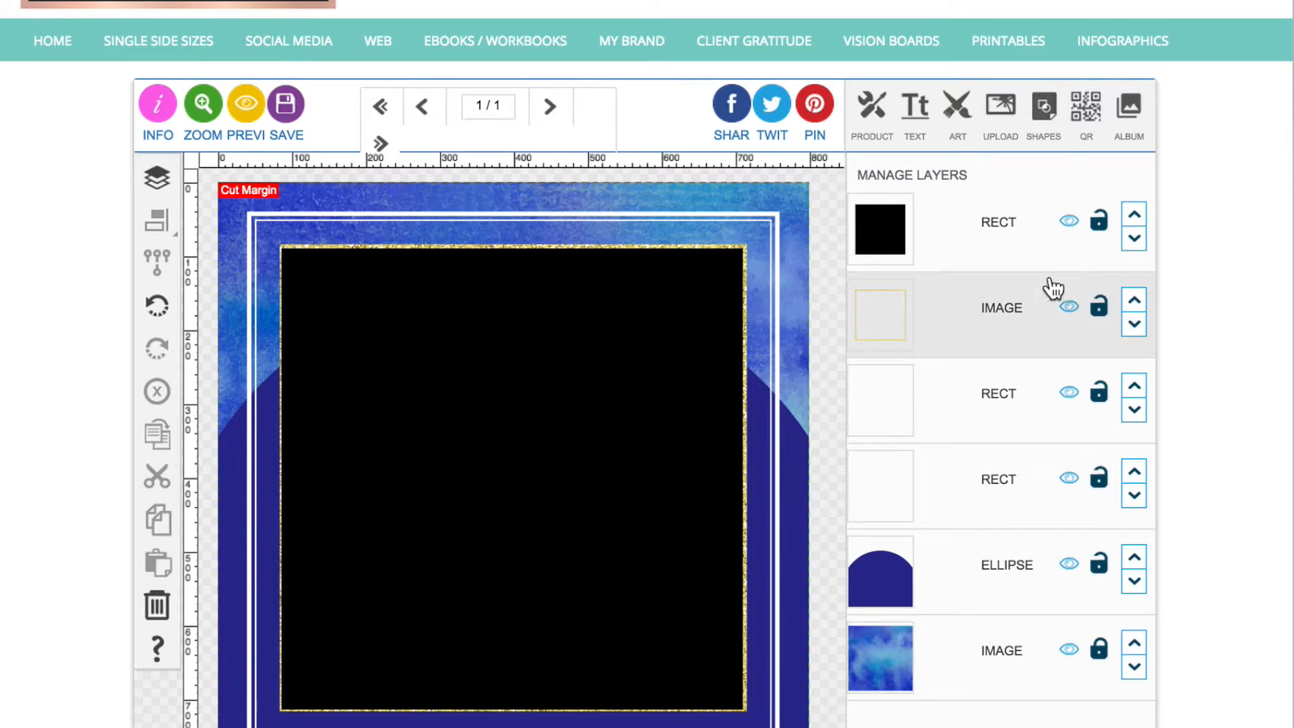
click(1135, 238)
click(1136, 240)
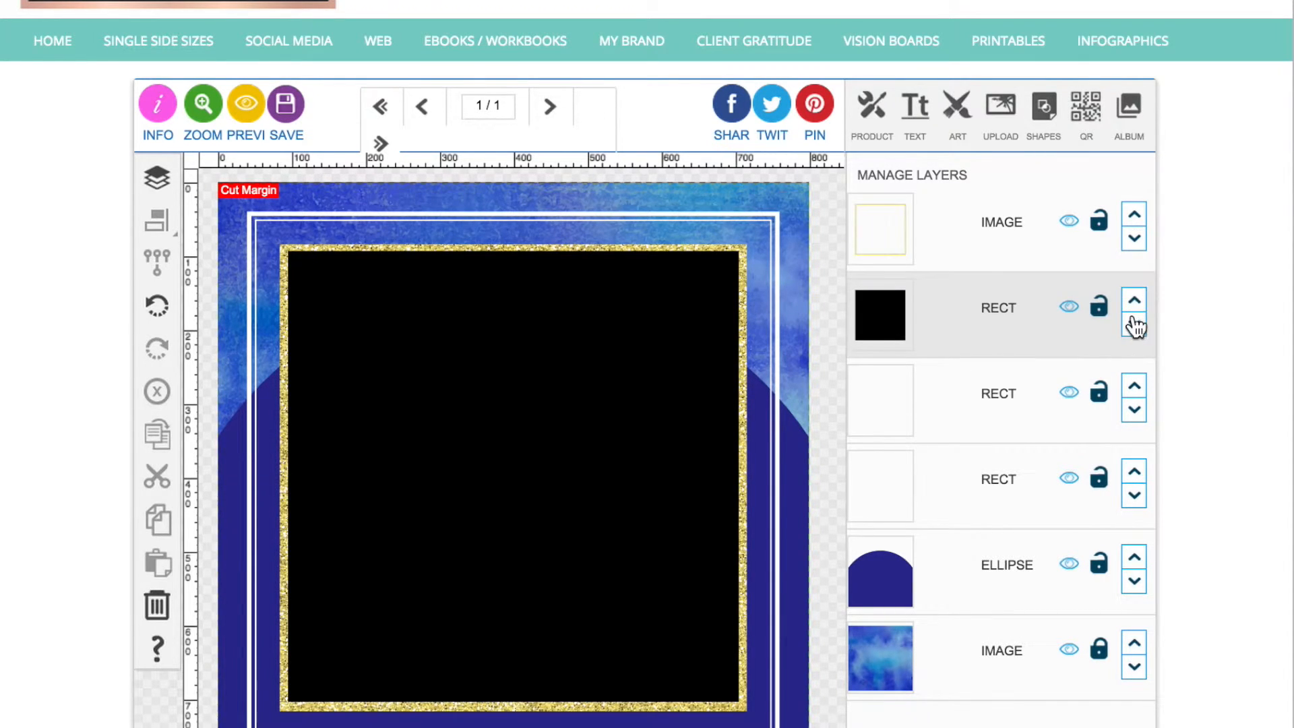
Step: Fill the square inside the gold frame with bright pink f2298a
click(976, 304)
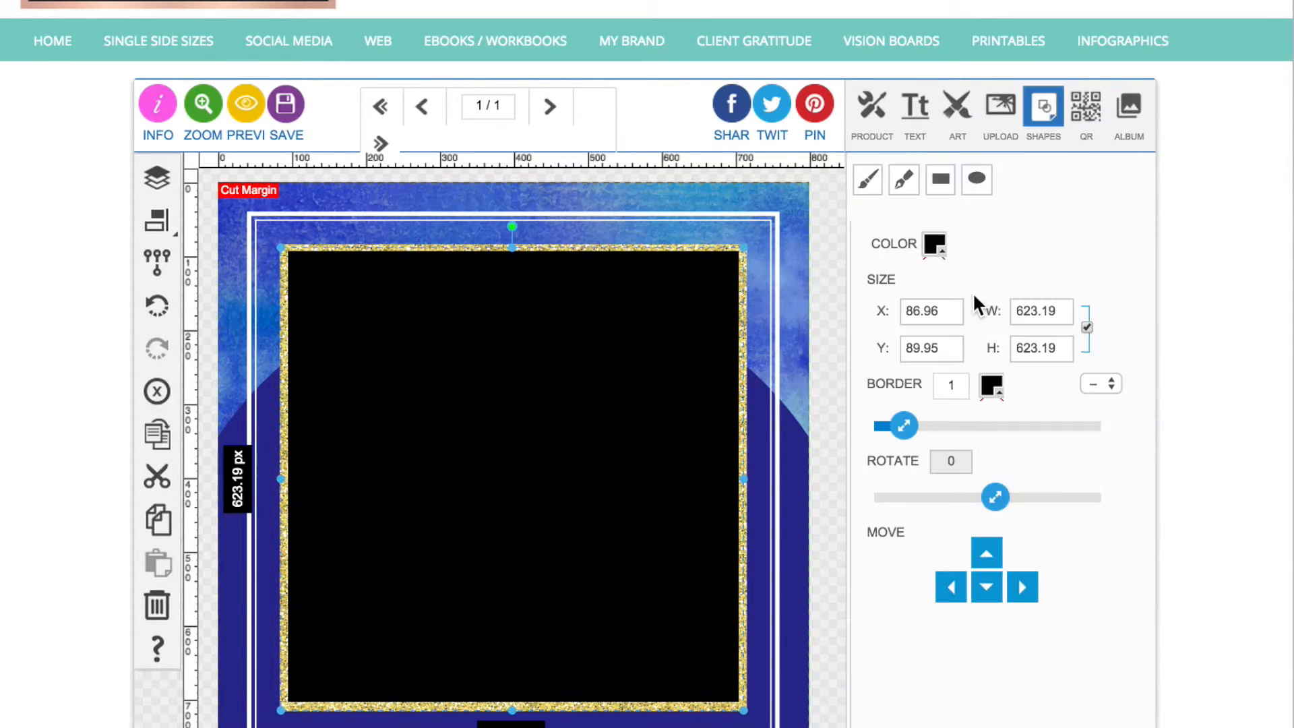
click(939, 245)
click(971, 447)
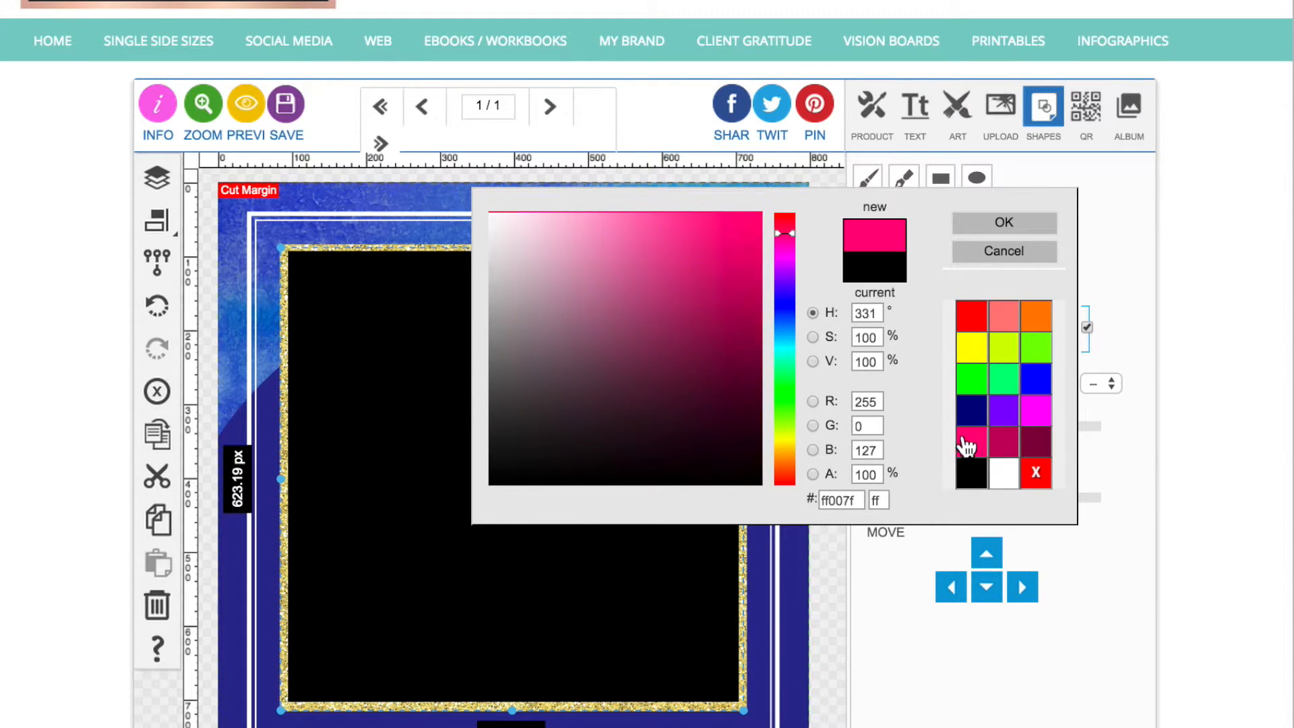
click(716, 227)
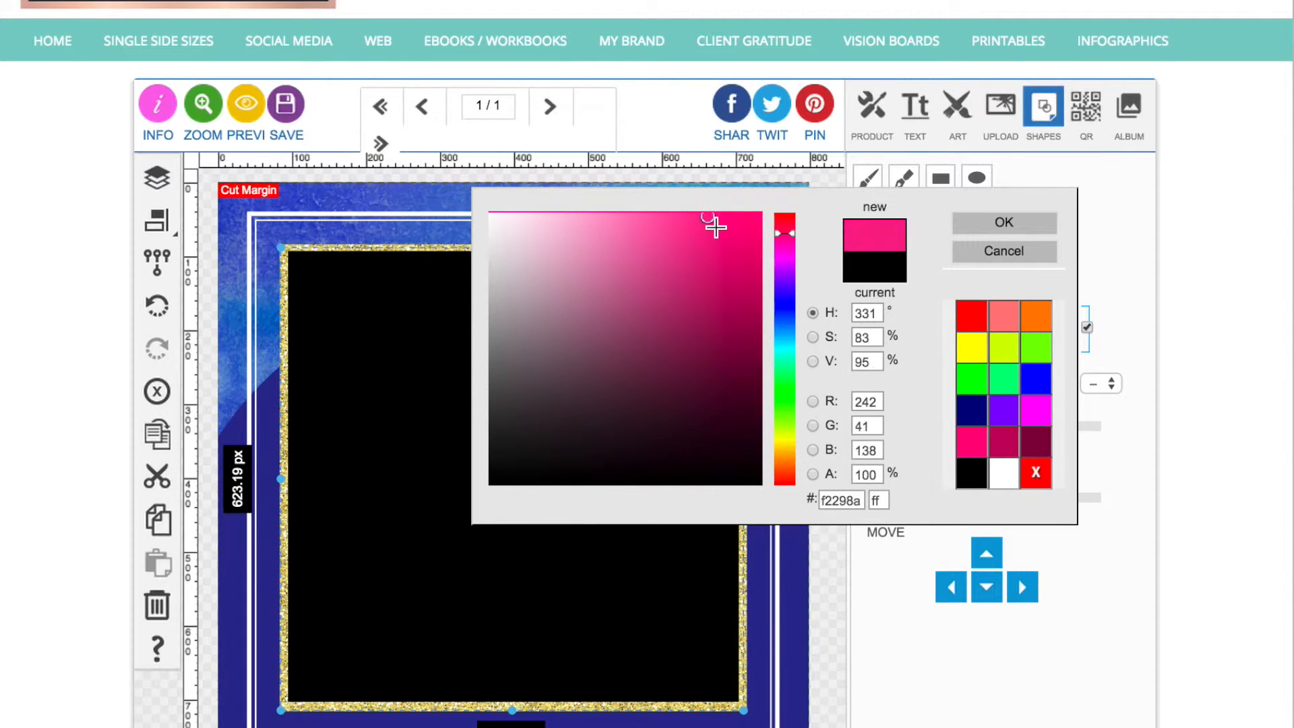
click(998, 226)
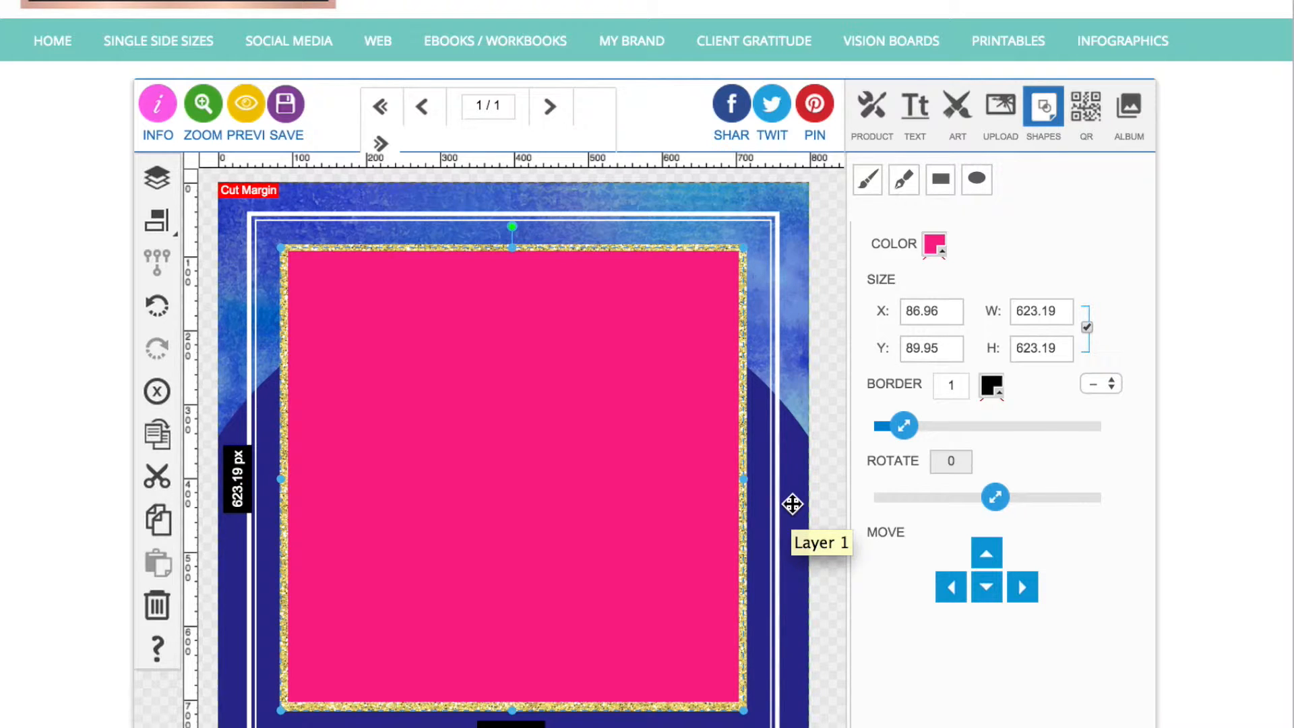
click(836, 348)
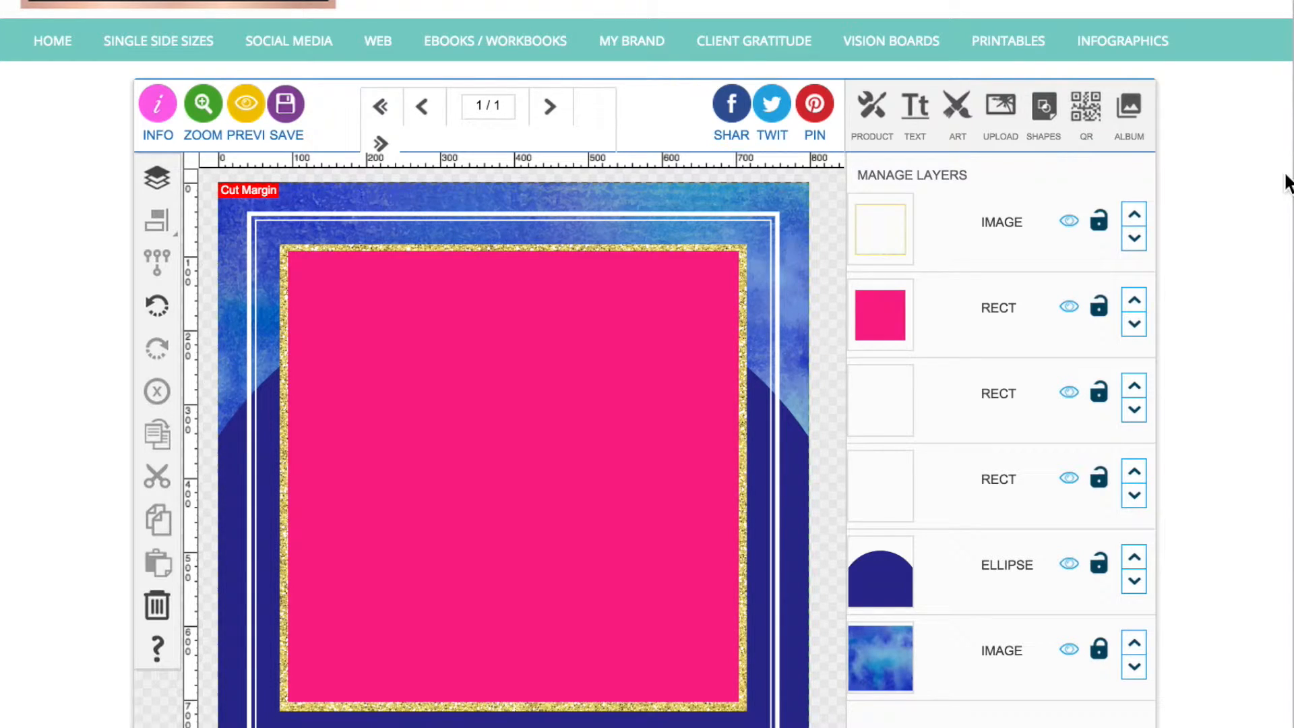
Step: Add the black glitter background from the album, enlarge it to about 456 px, and rotate it 47° across the page's lower-right corner
click(1129, 119)
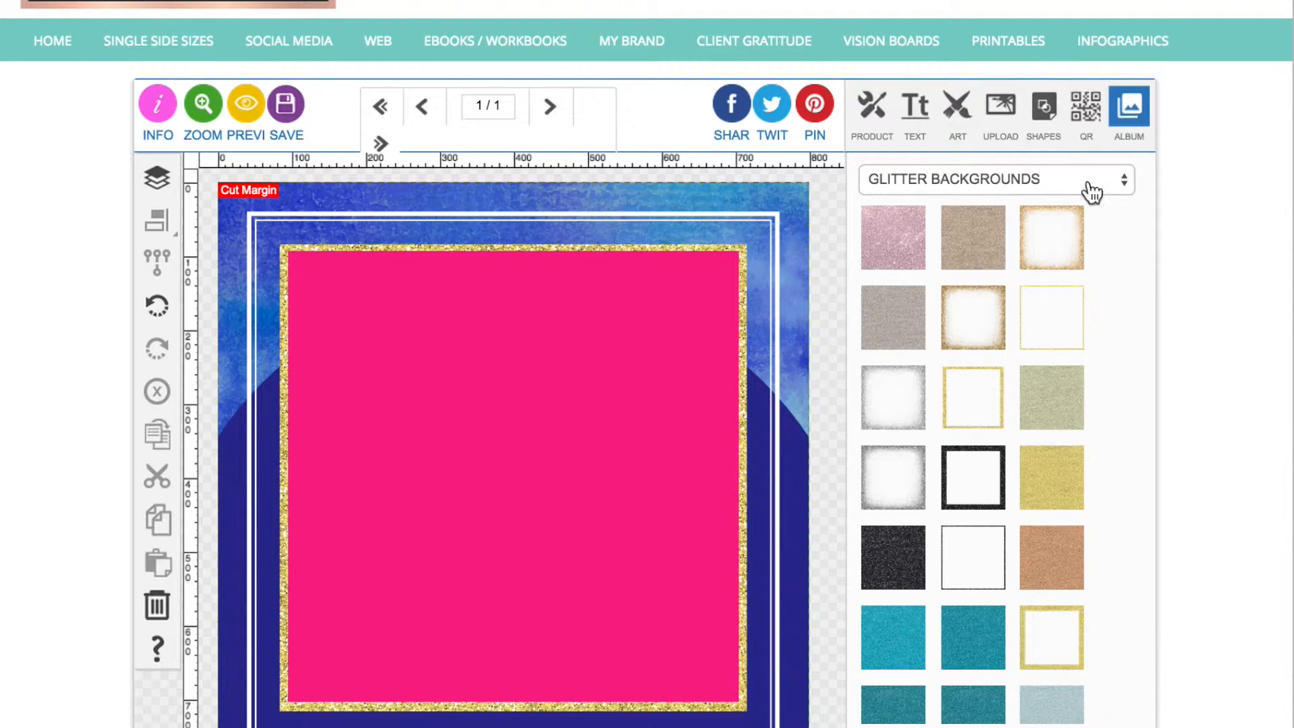
click(893, 557)
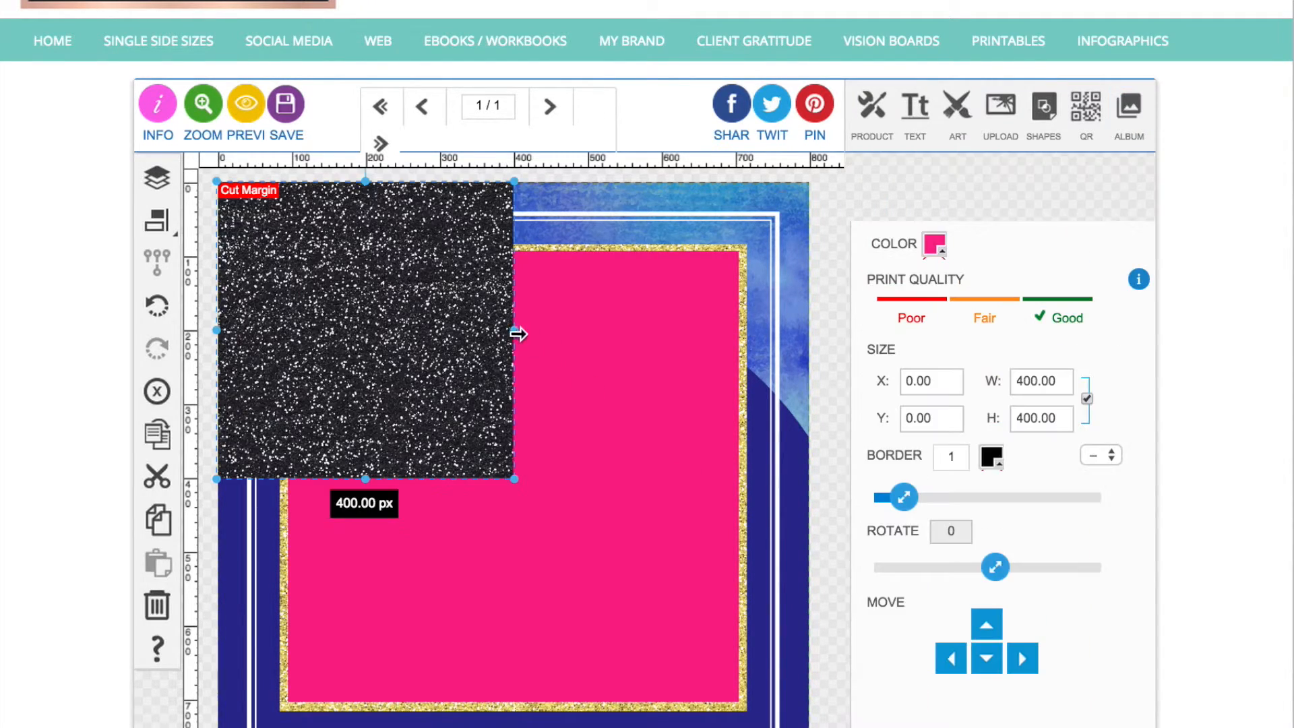
drag(382, 281, 716, 627)
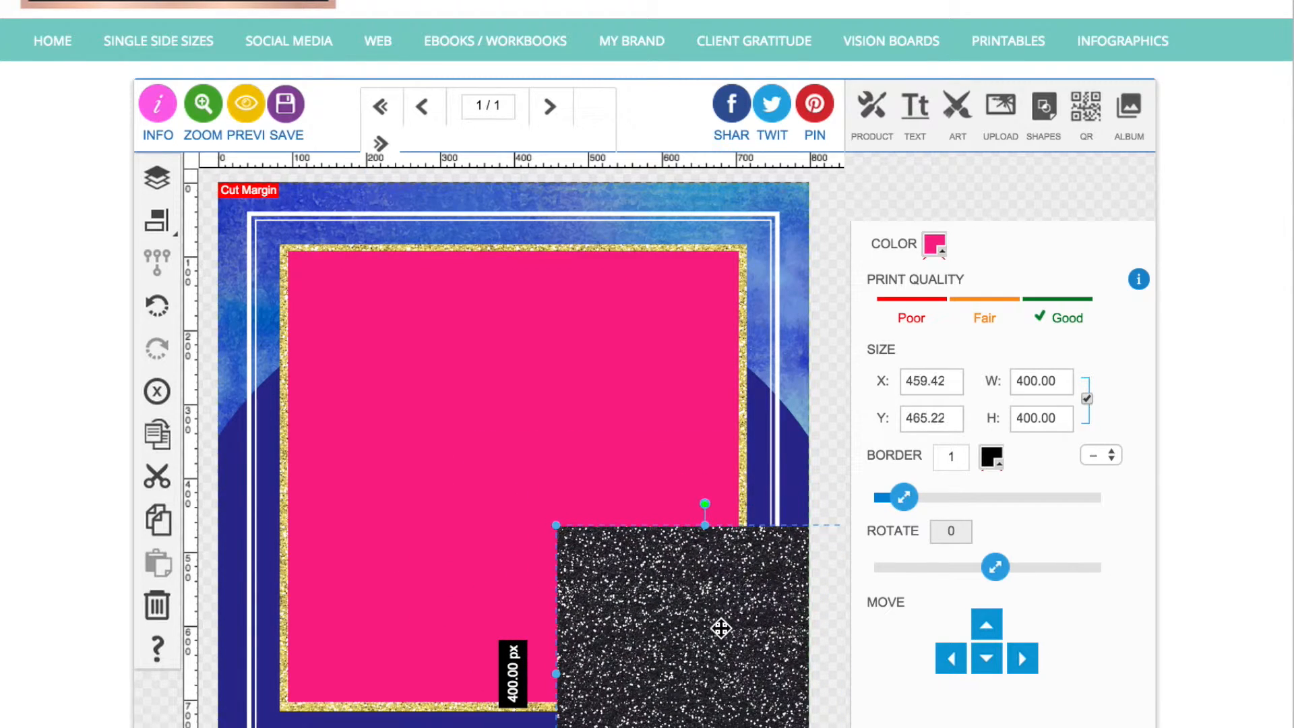
drag(708, 506, 824, 564)
drag(729, 606, 796, 703)
drag(703, 682, 755, 677)
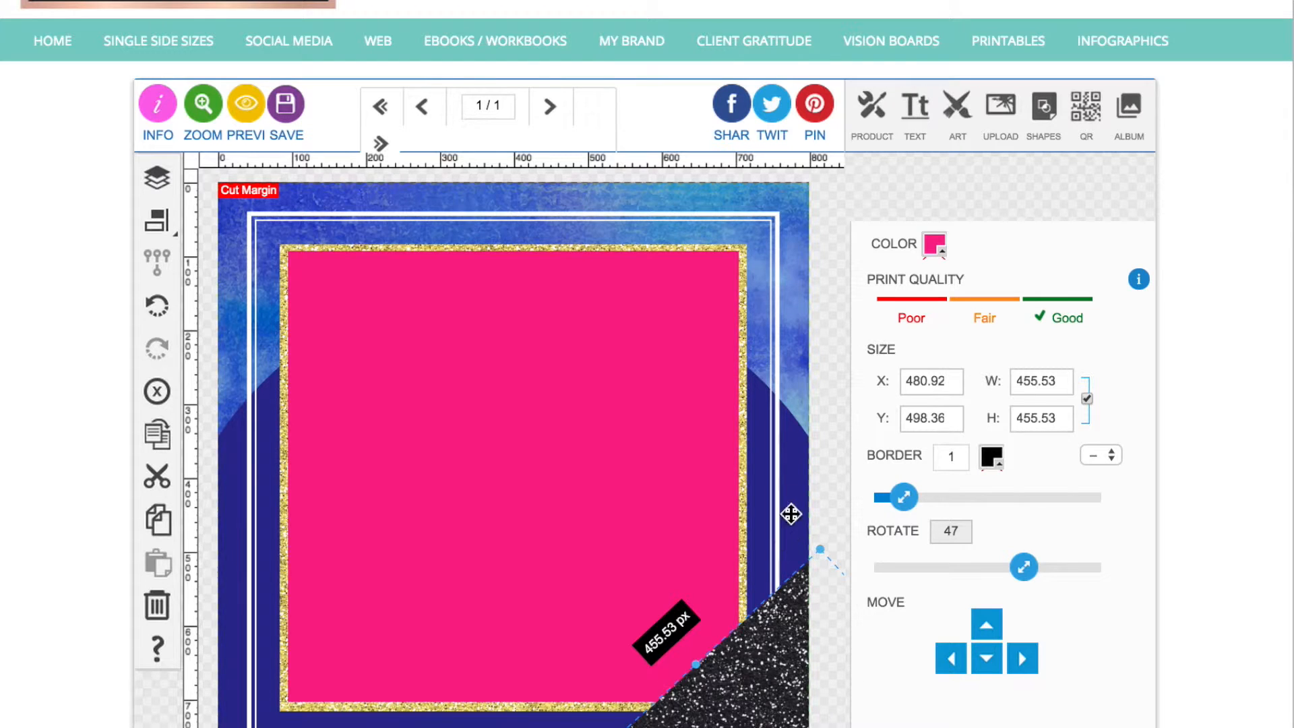
click(838, 475)
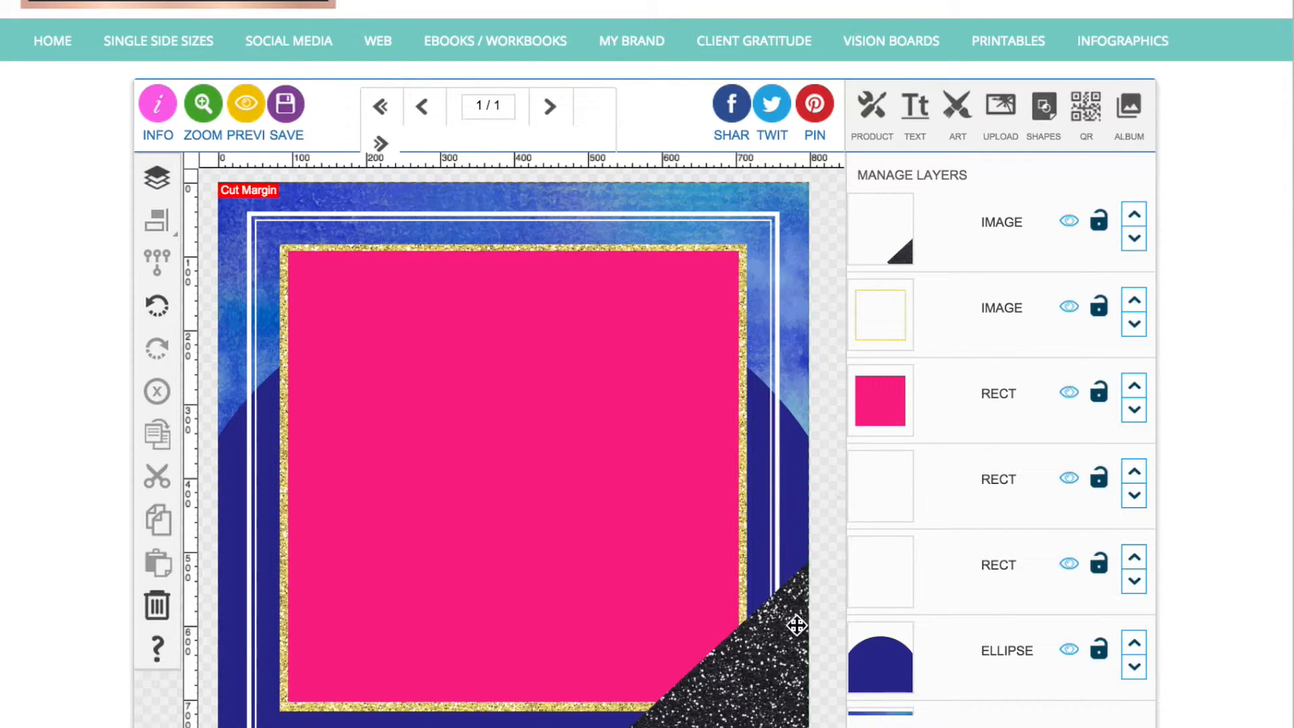
Step: Raise both white frame layers to the top of the stack, above the black glitter corner
click(1133, 475)
click(1135, 388)
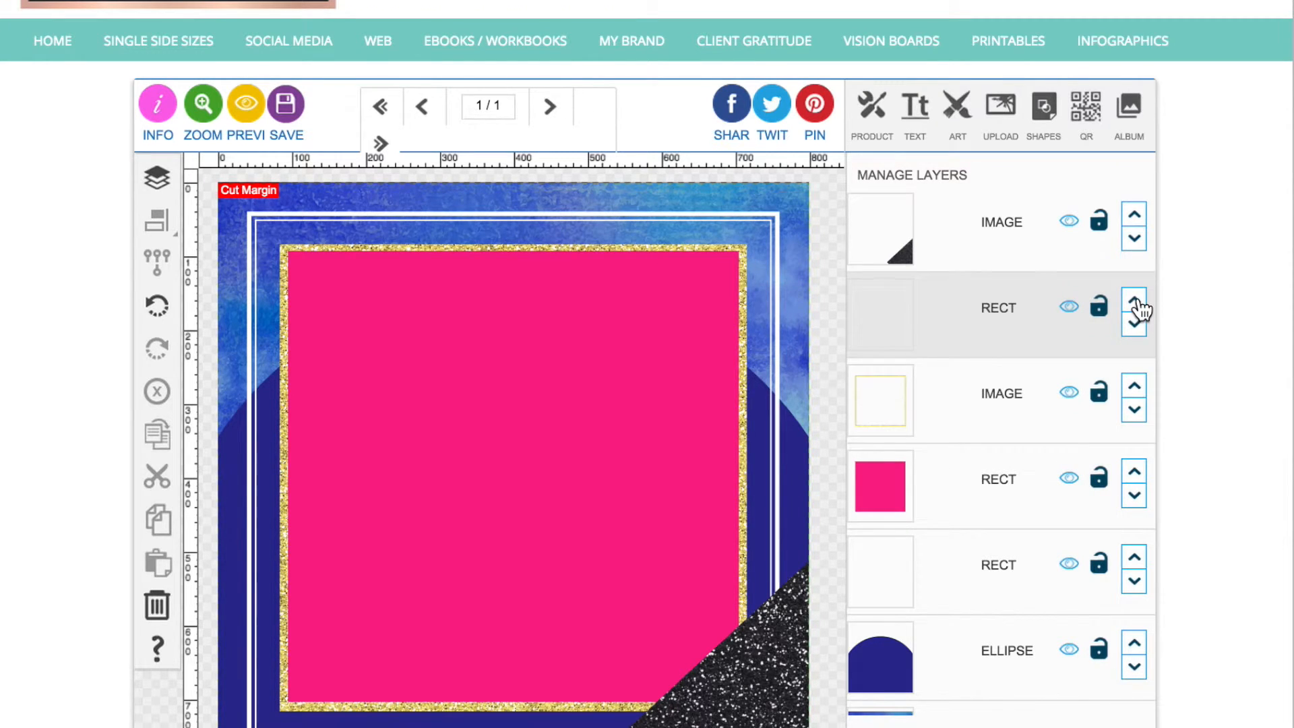
click(1137, 302)
click(1135, 560)
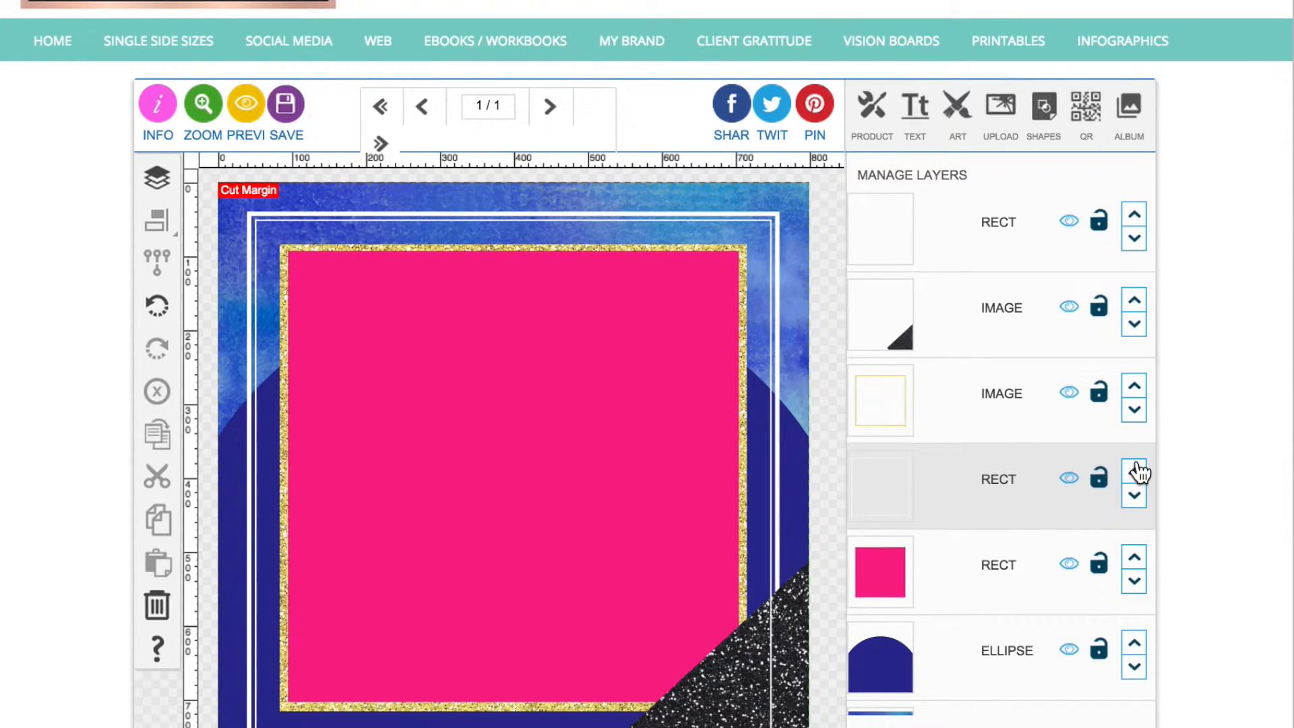
click(1135, 473)
click(1136, 389)
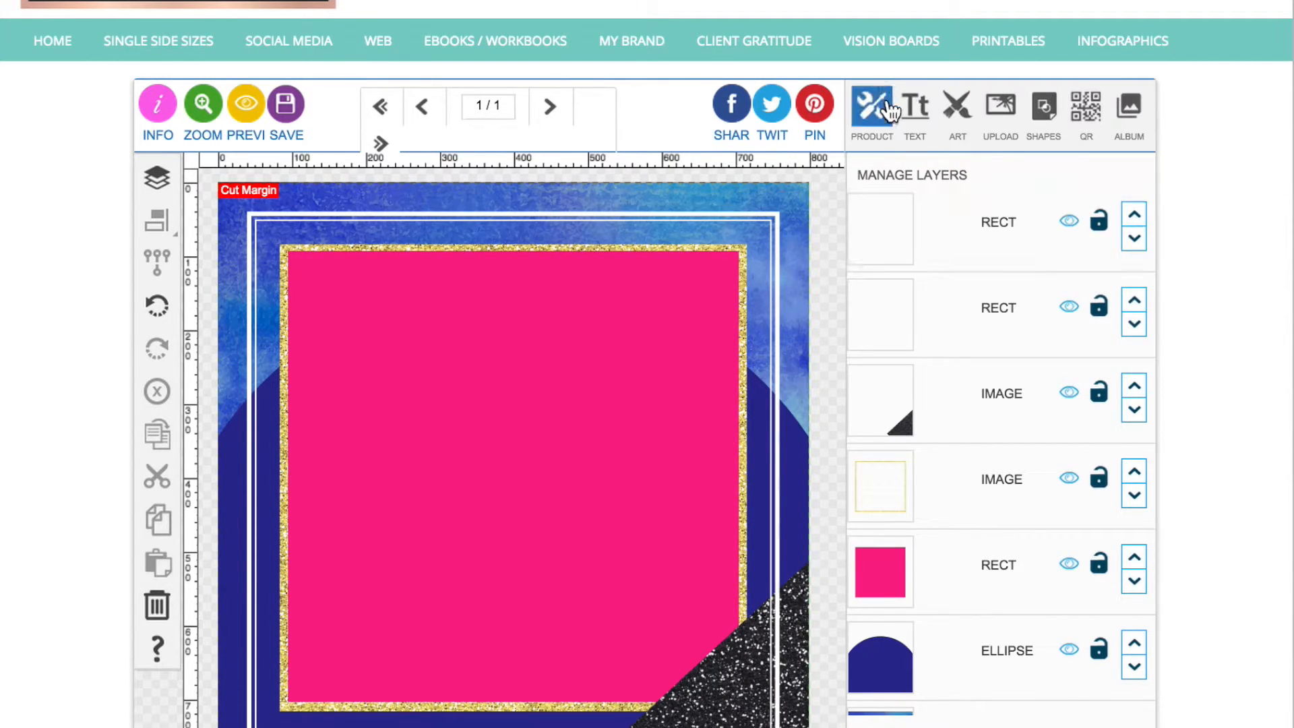
Step: Add the text SHINE with a curve of 0, about 296 px wide, in the upper part of the pink square
click(916, 107)
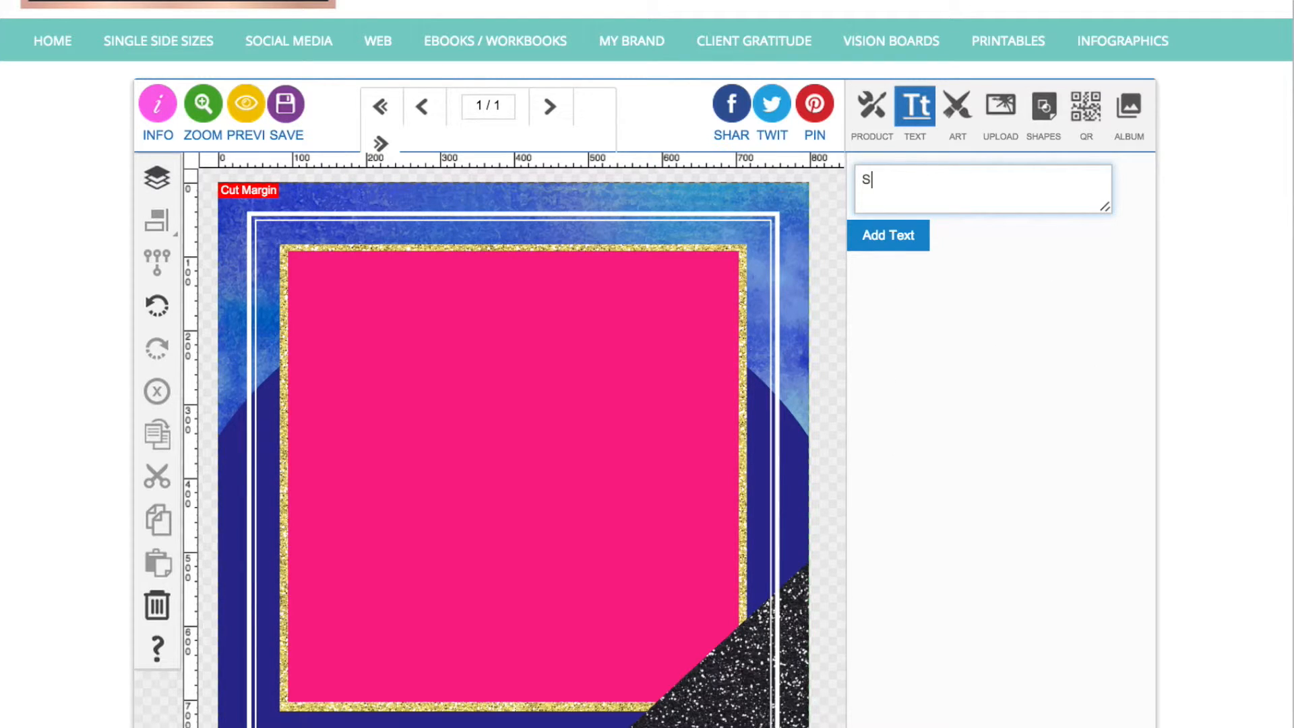
click(890, 236)
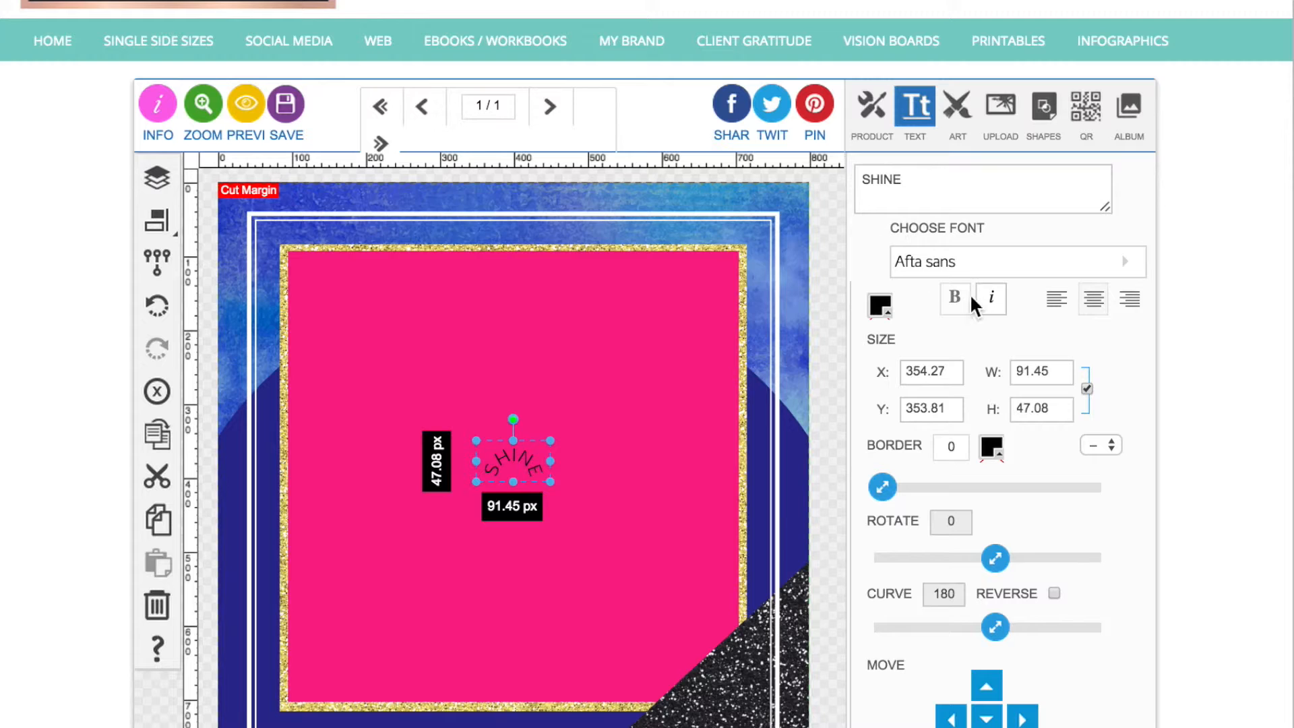
drag(998, 628, 883, 627)
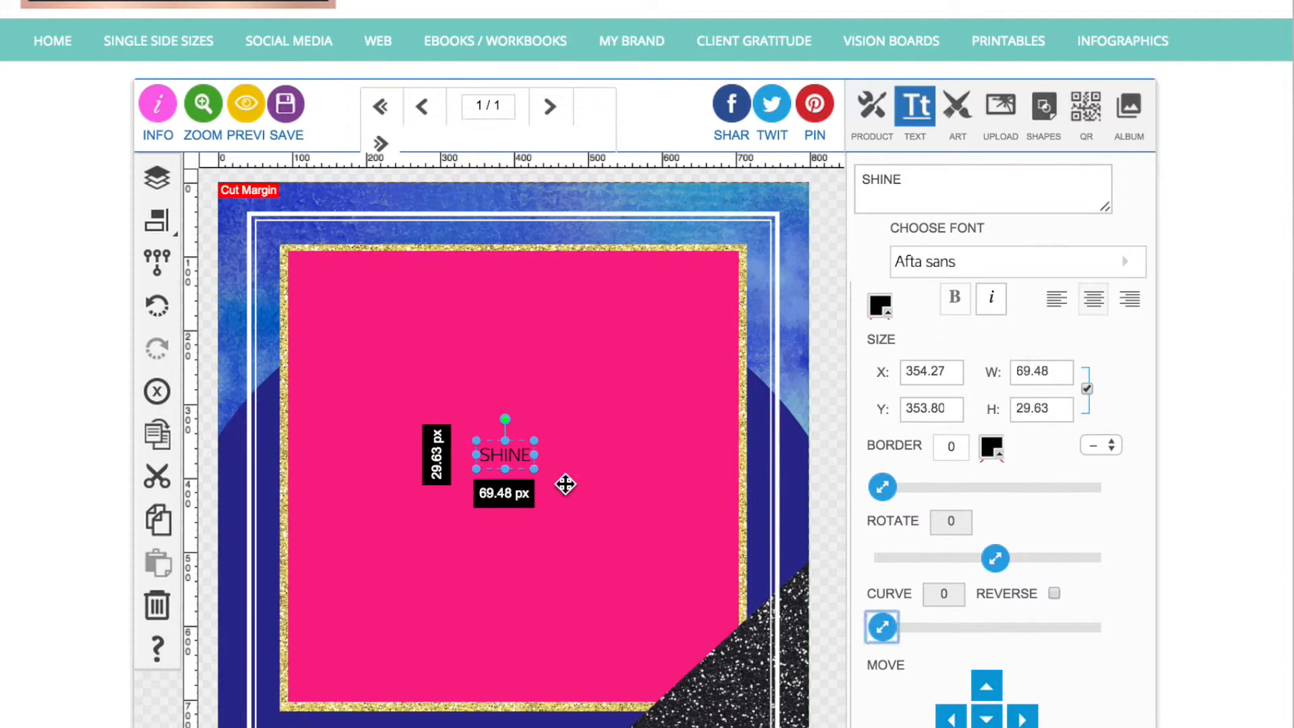
drag(537, 469, 702, 548)
drag(674, 496, 584, 375)
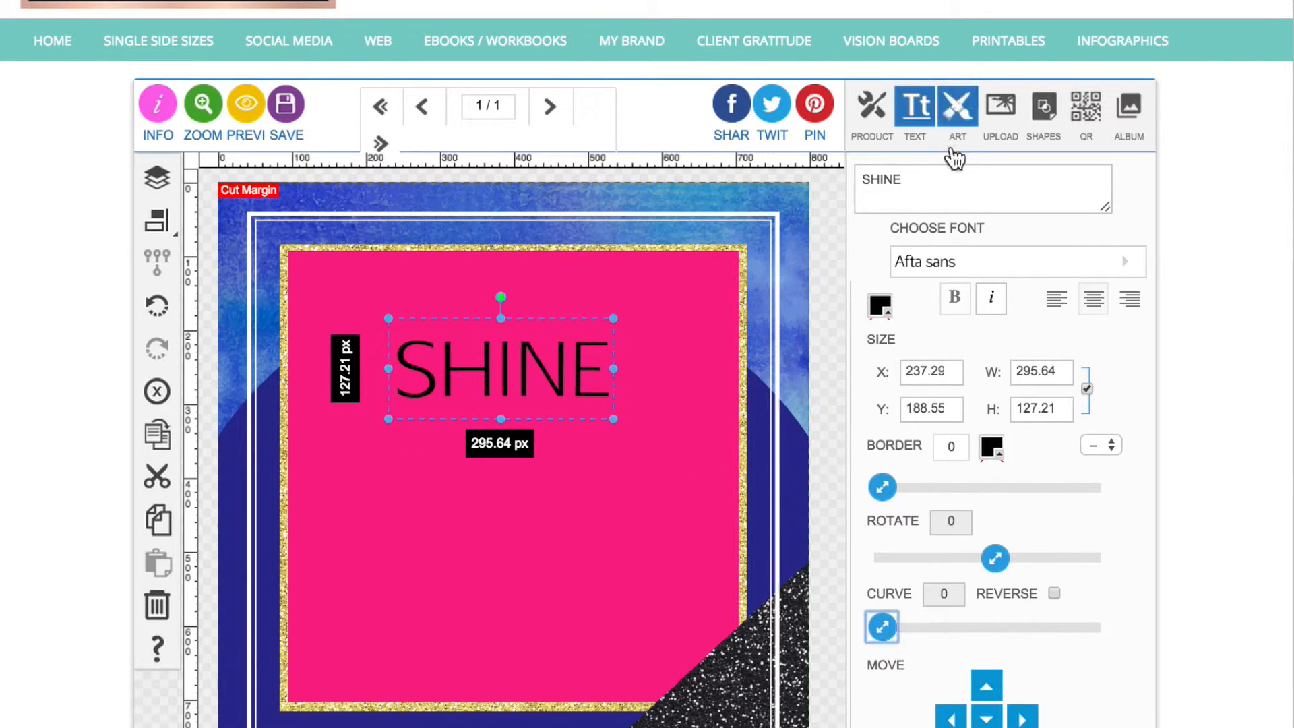
Step: Change the SHINE text's font to Porter Sans Bl and reposition it at about X 158, Y 223
click(941, 268)
scroll(956, 335, down, 10)
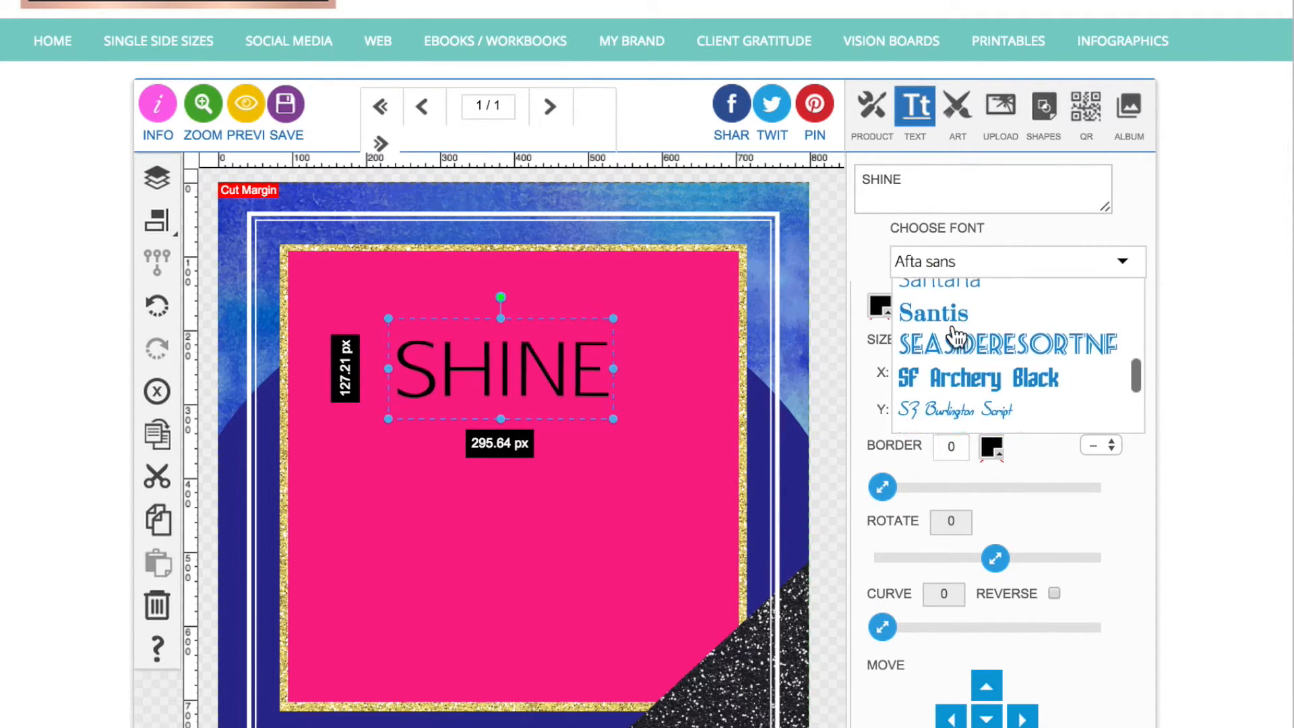
scroll(956, 335, up, 10)
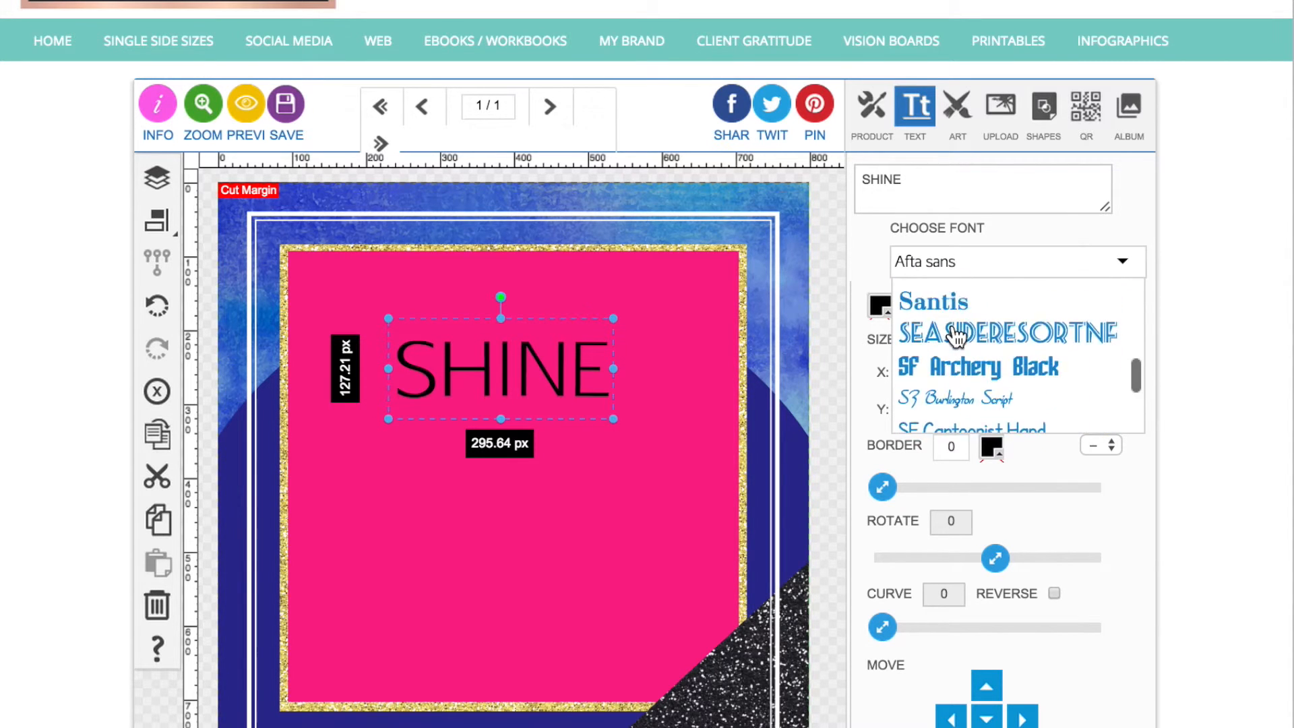
click(949, 437)
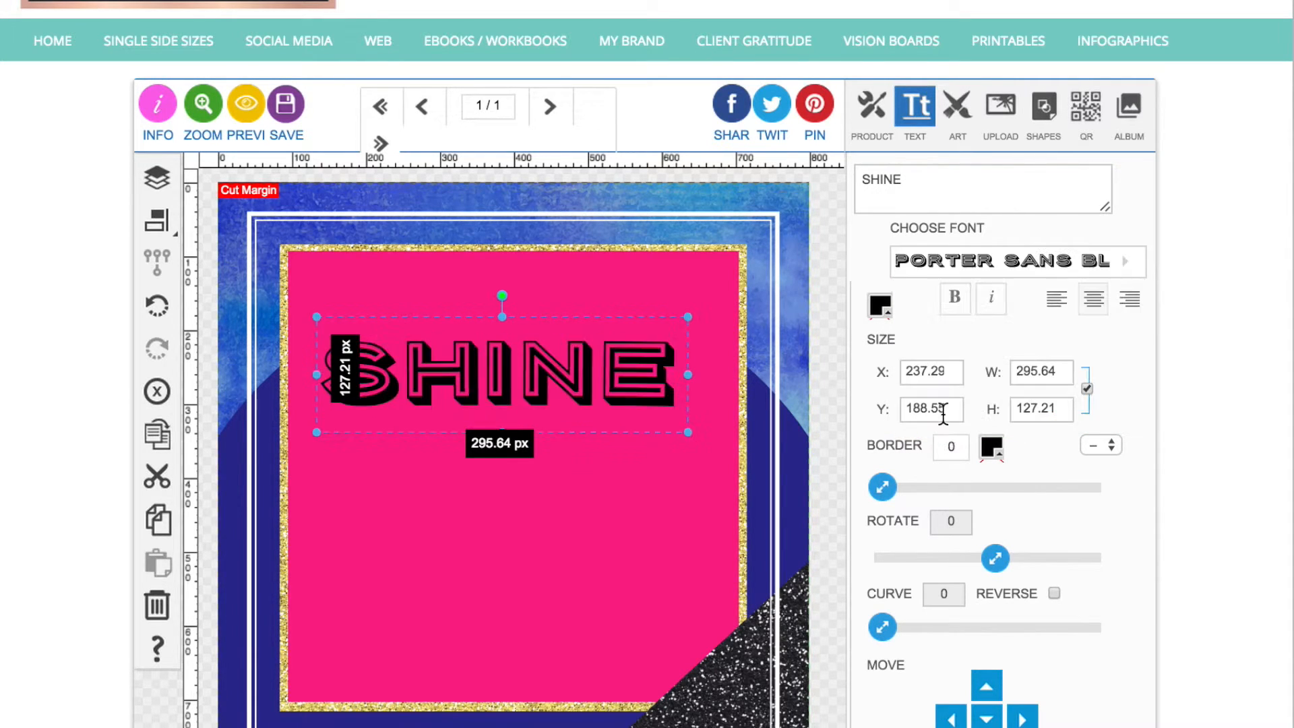
drag(661, 411, 622, 409)
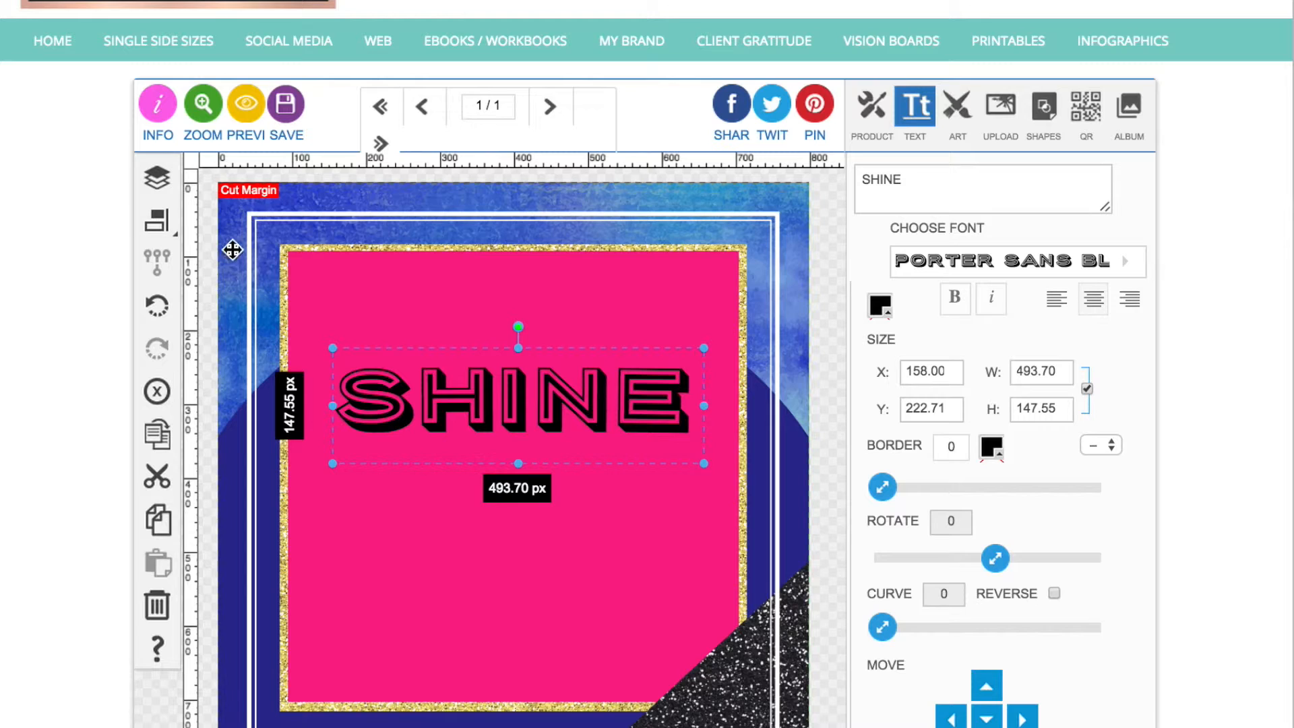
Step: Centre the SHINE text horizontally on the page and copy the colour code of the navy circle
click(157, 221)
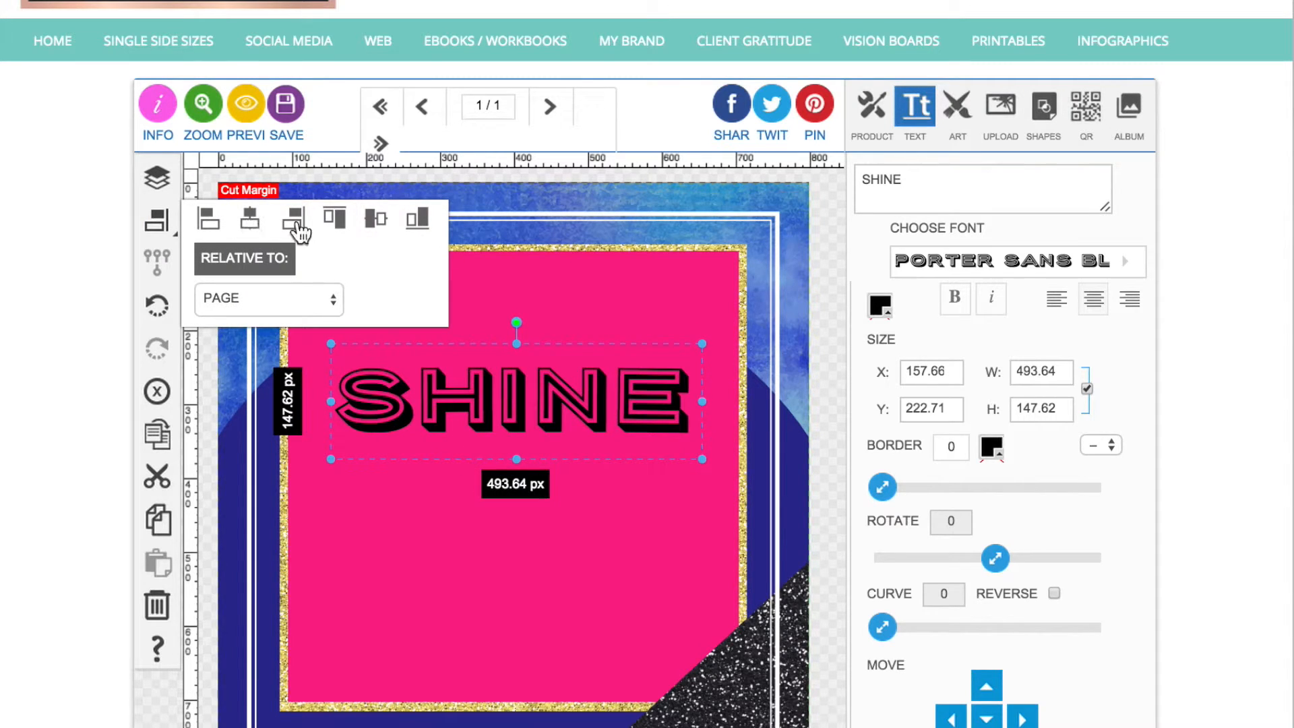
click(797, 453)
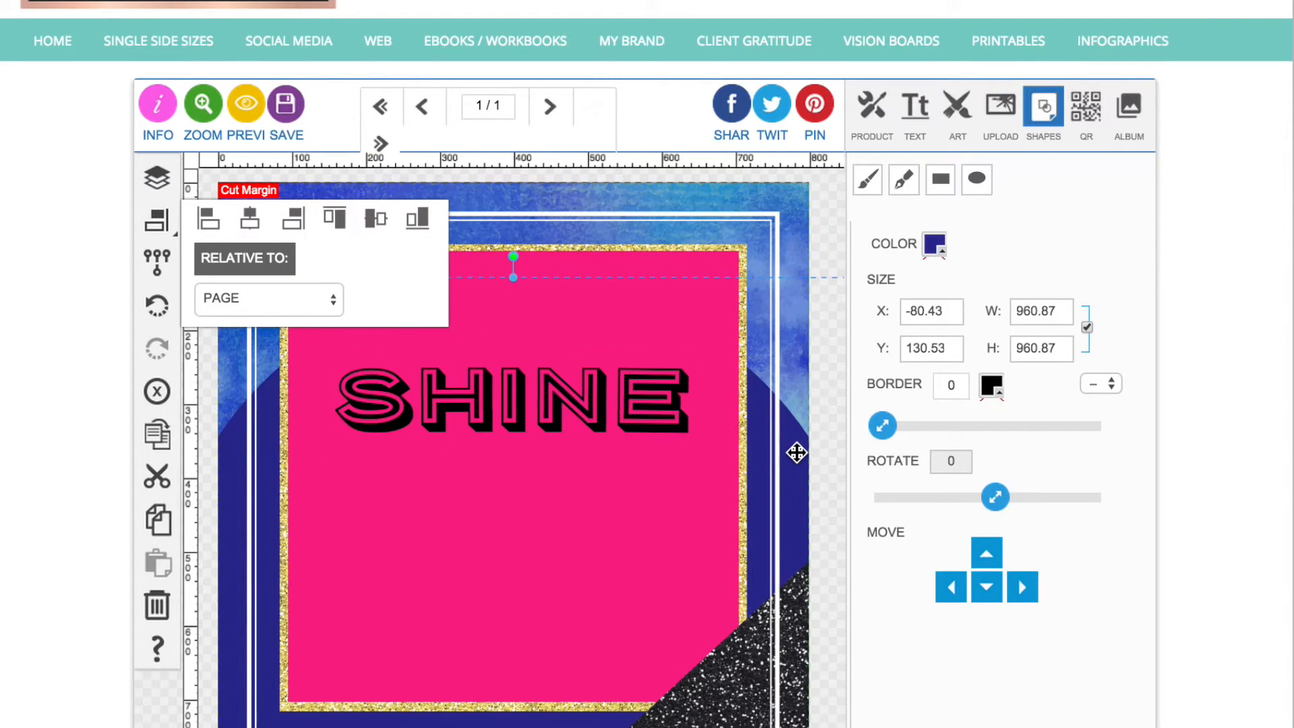
click(935, 244)
click(829, 499)
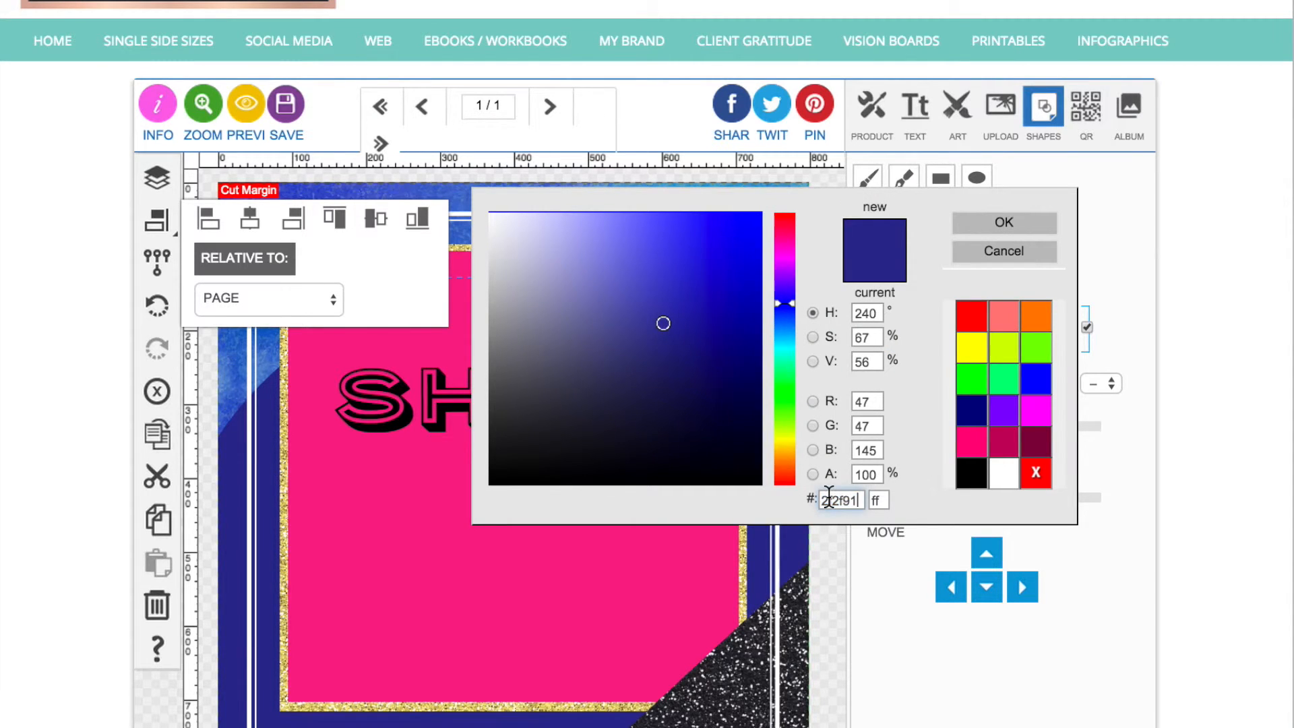
click(1003, 258)
Step: Recolour the SHINE text with the navy colour code 2f2f91
click(528, 423)
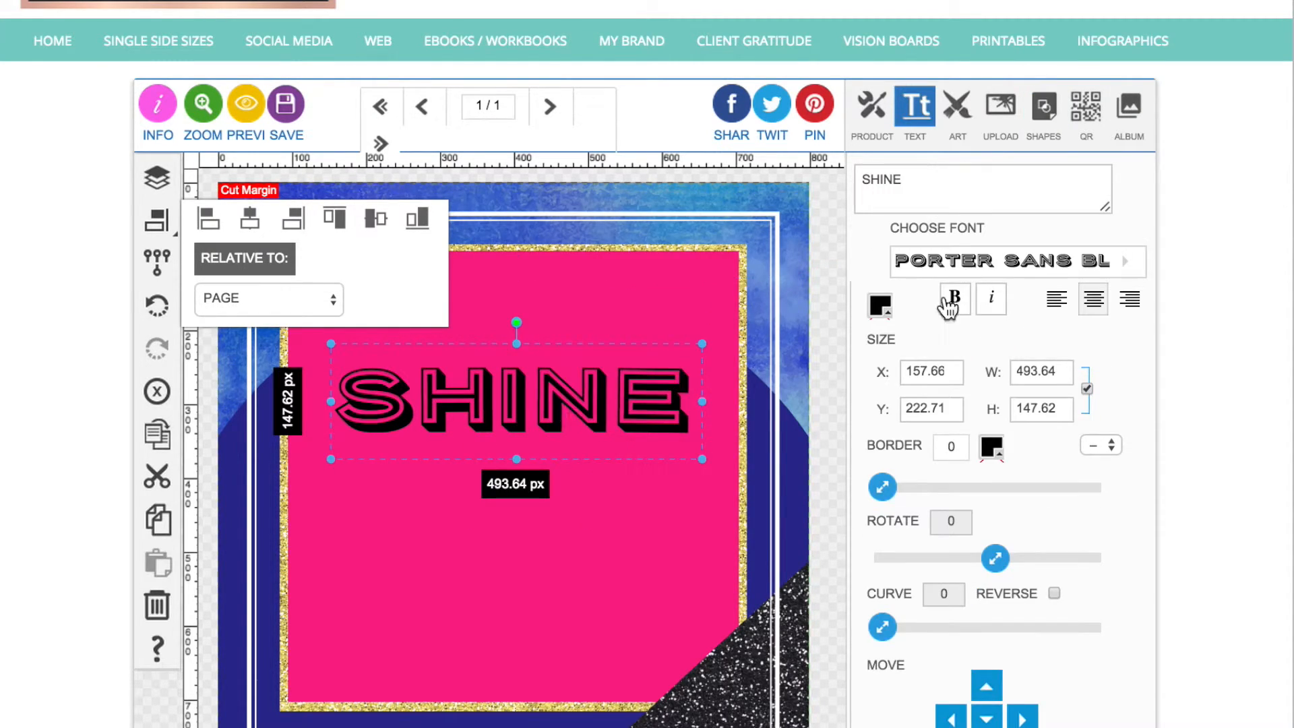
click(892, 301)
click(839, 500)
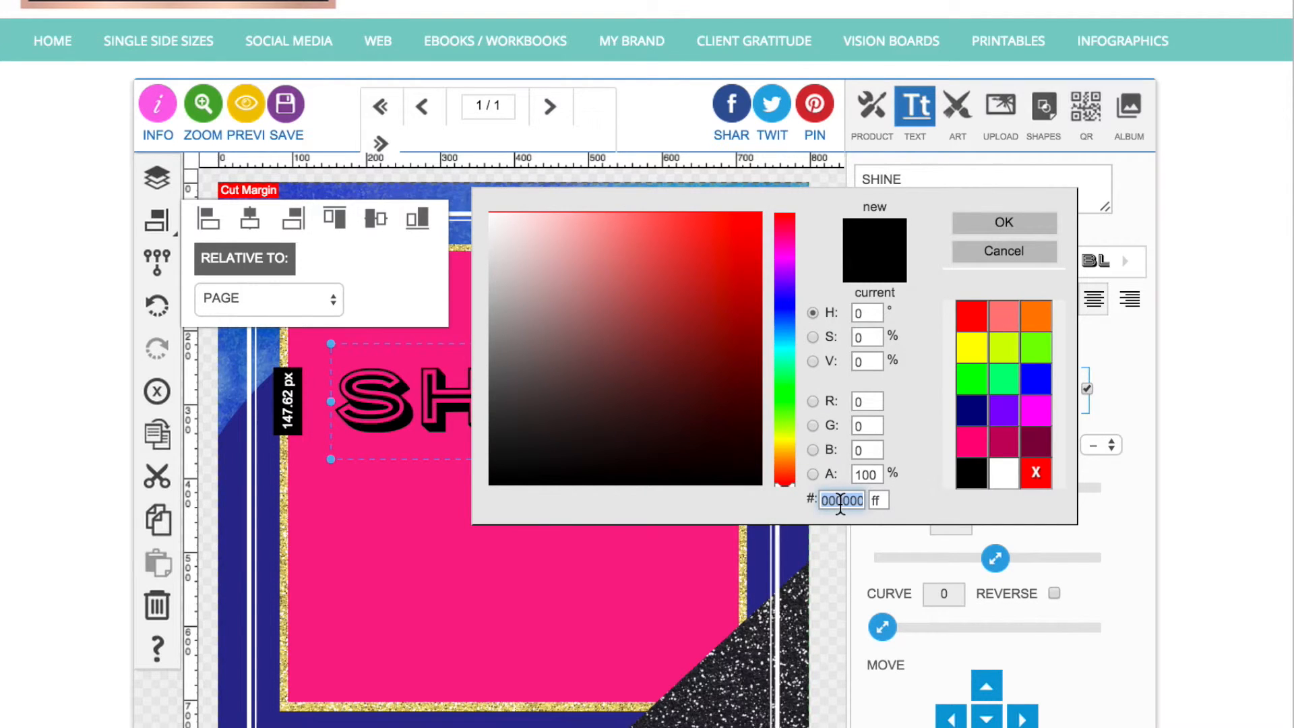
text(2f2f91)
click(1028, 225)
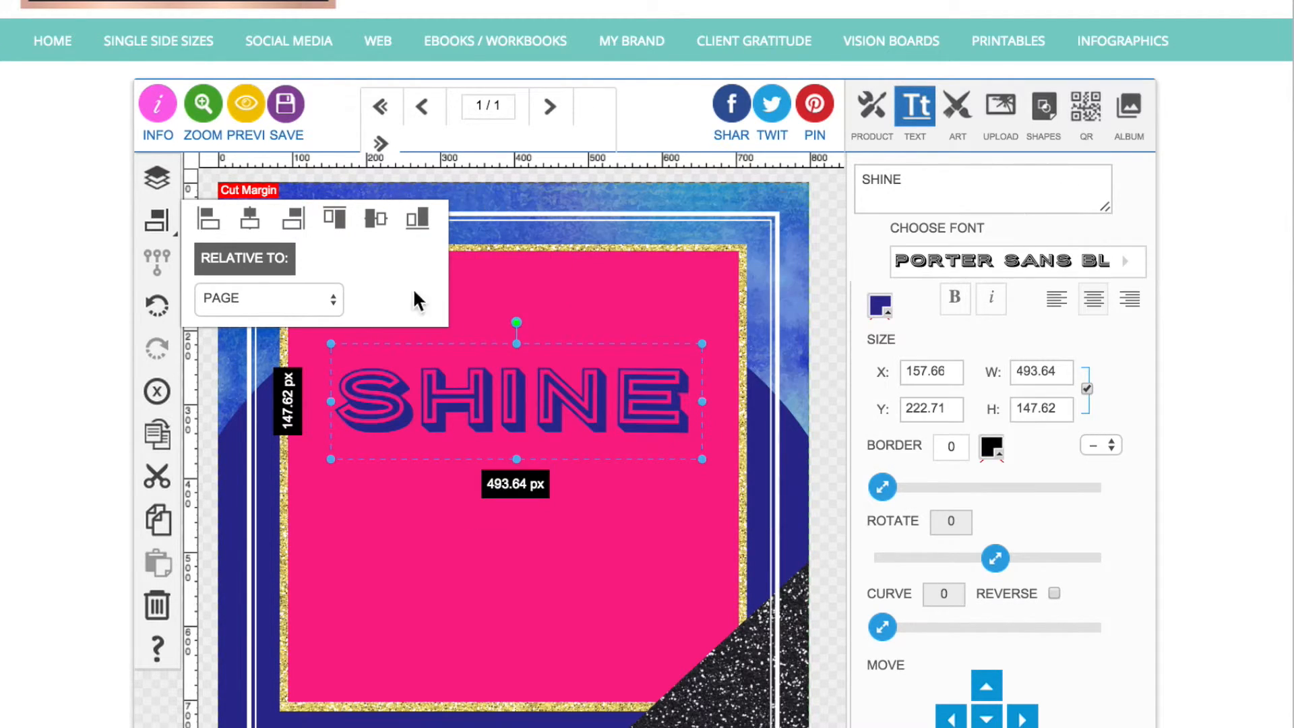
click(834, 316)
Step: Add the text "like the star that you are" with a curve of 0 and place it just below SHINE
click(917, 125)
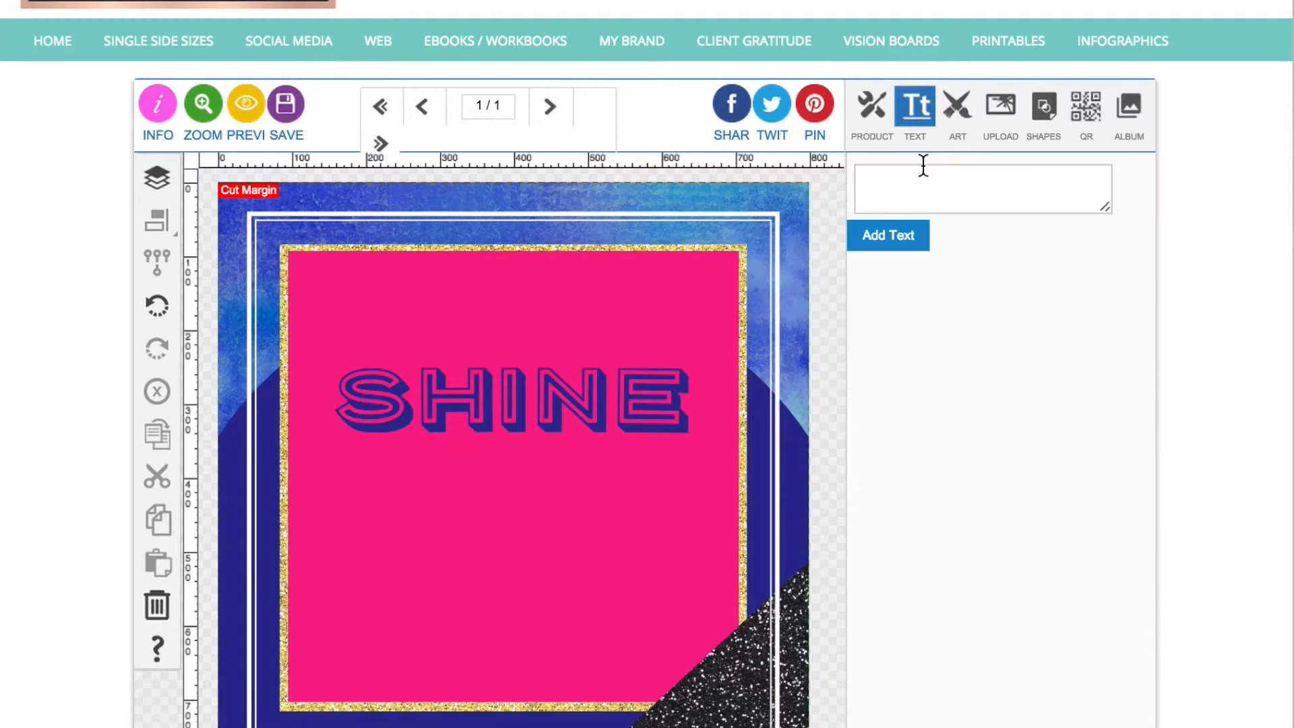
click(921, 198)
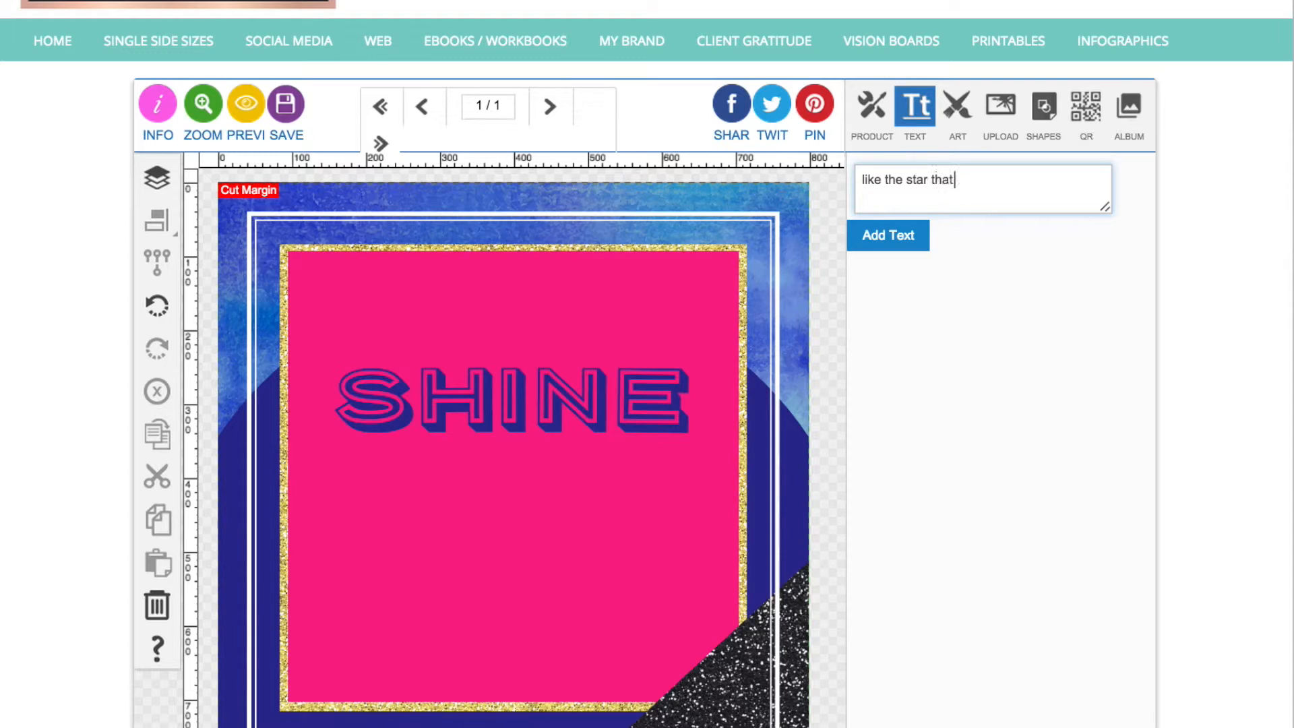
text(like the star that you are)
click(891, 238)
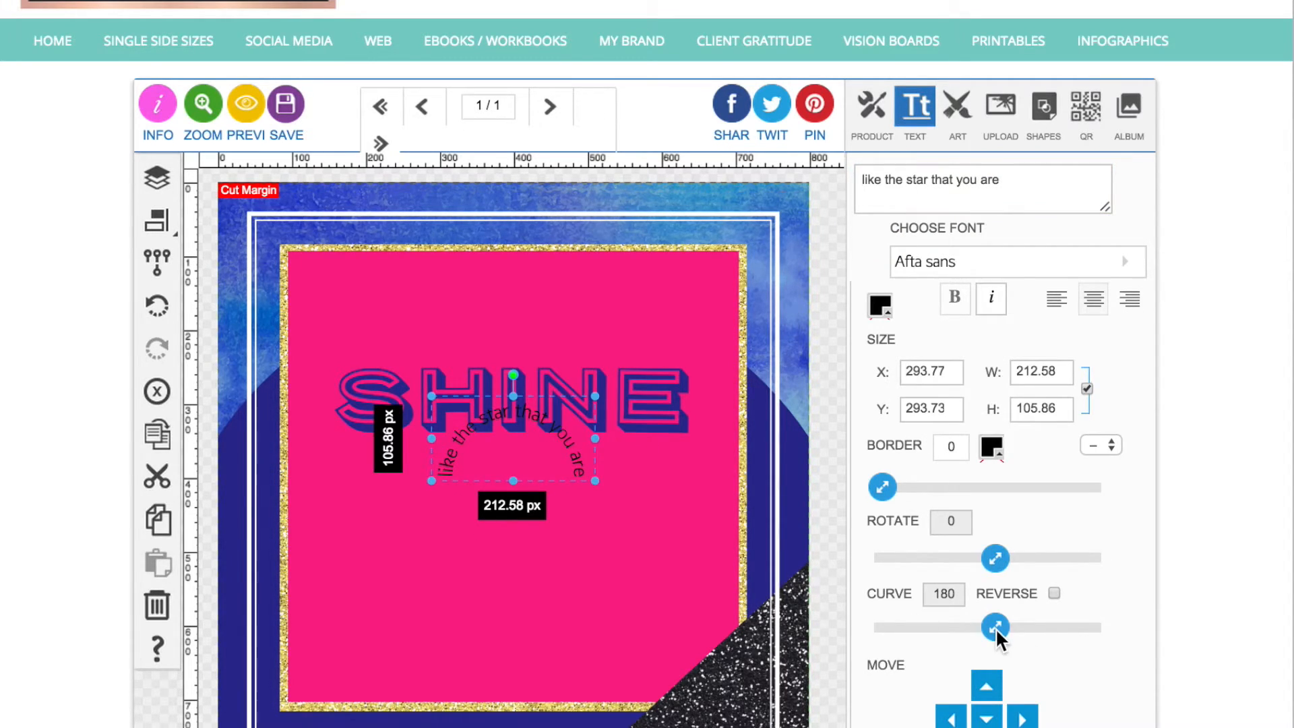
drag(996, 627, 670, 627)
drag(591, 421, 577, 482)
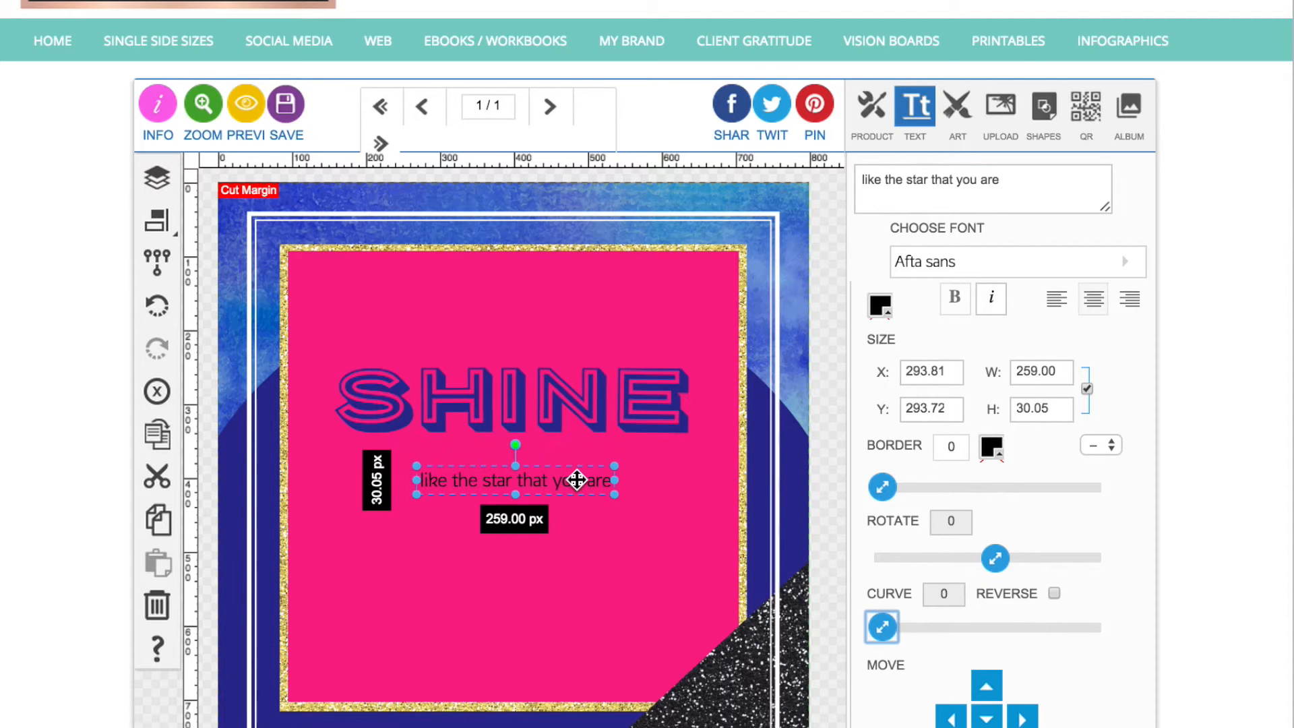
Step: Change the tagline's font to Roselina Script and enlarge it to about 403 px wide beneath SHINE
click(1010, 264)
scroll(996, 327, down, 5)
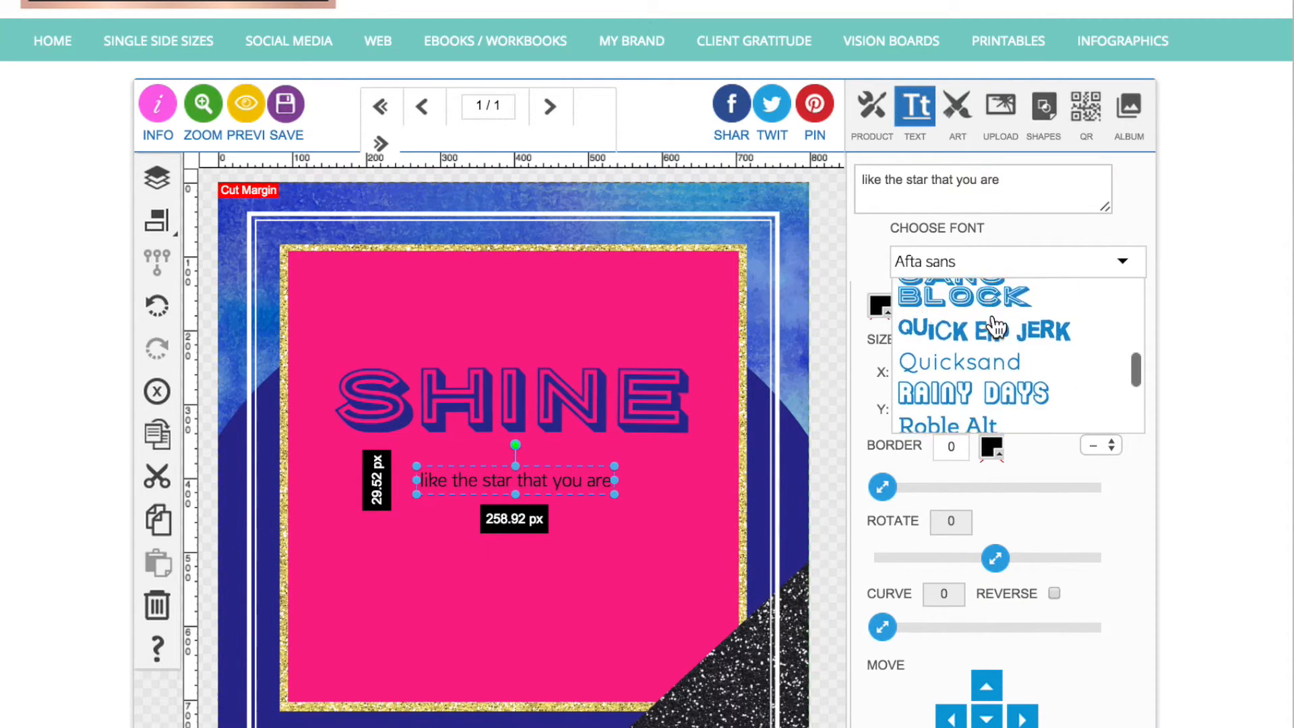
click(981, 389)
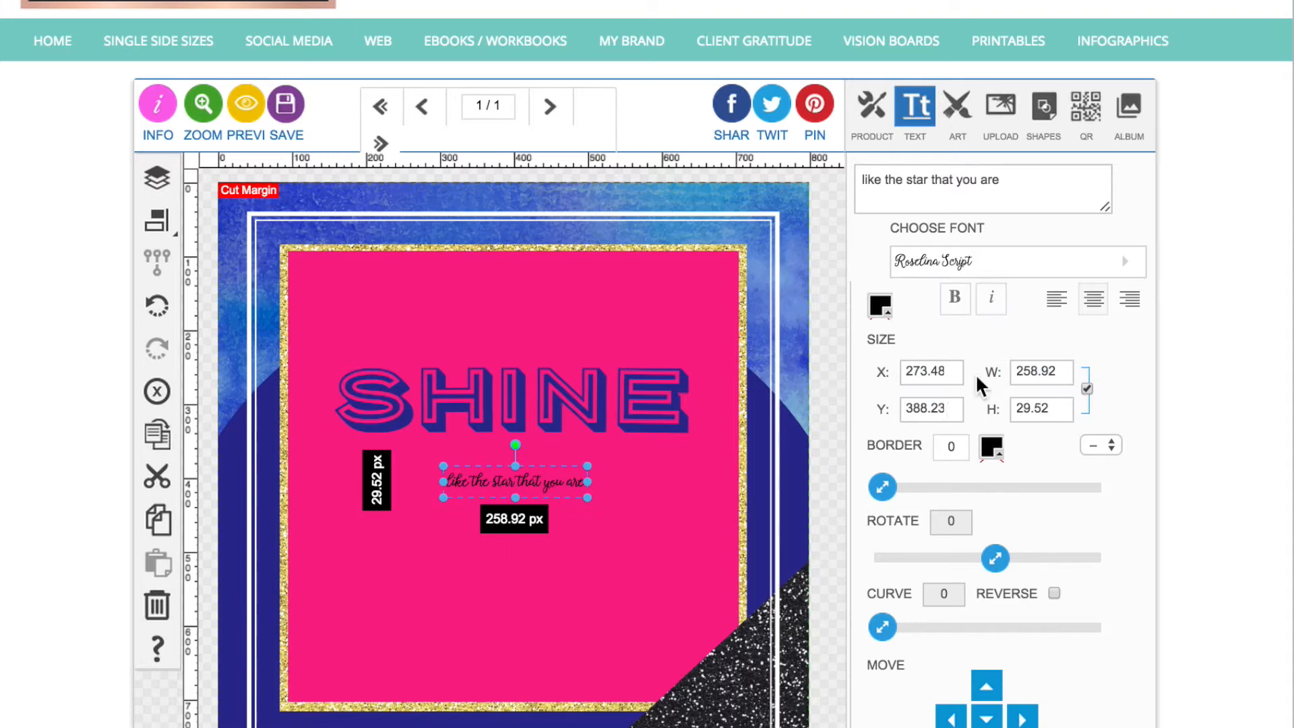
drag(592, 505, 730, 526)
drag(634, 508, 563, 482)
drag(662, 502, 681, 506)
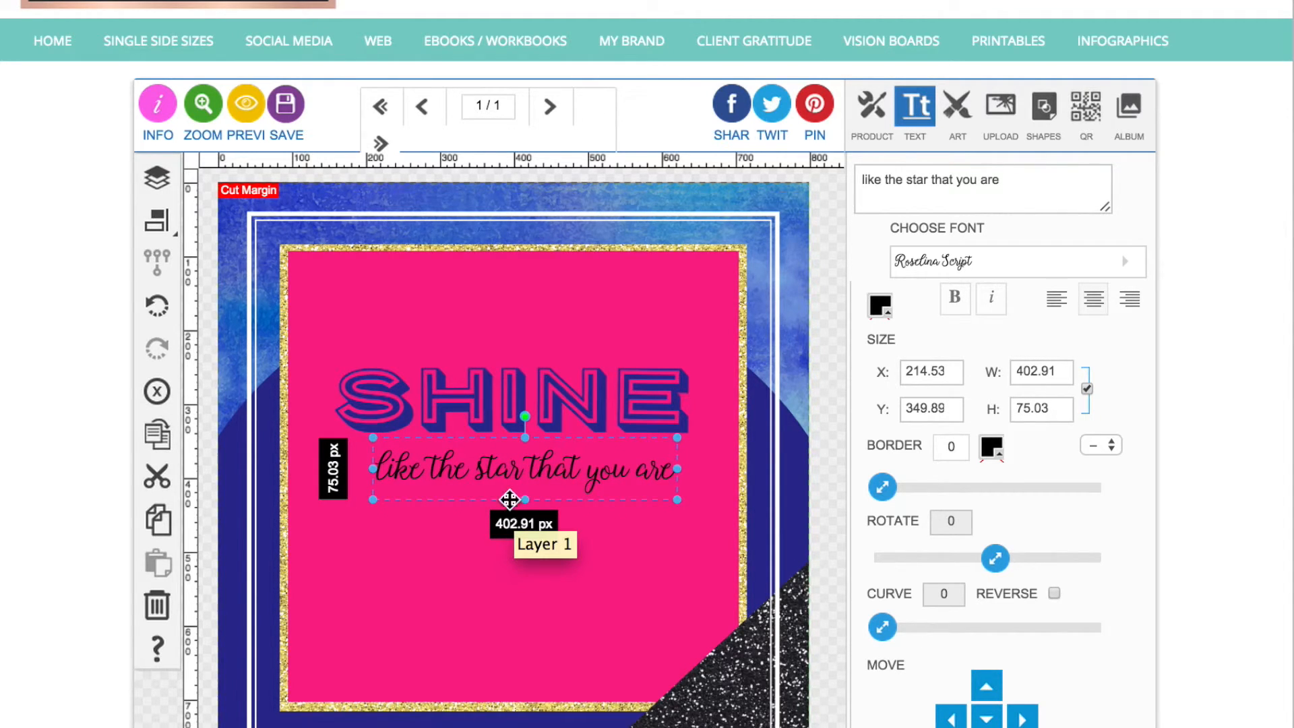
Step: Move the tagline slightly up to about Y 346 and centre it horizontally on the page
click(460, 409)
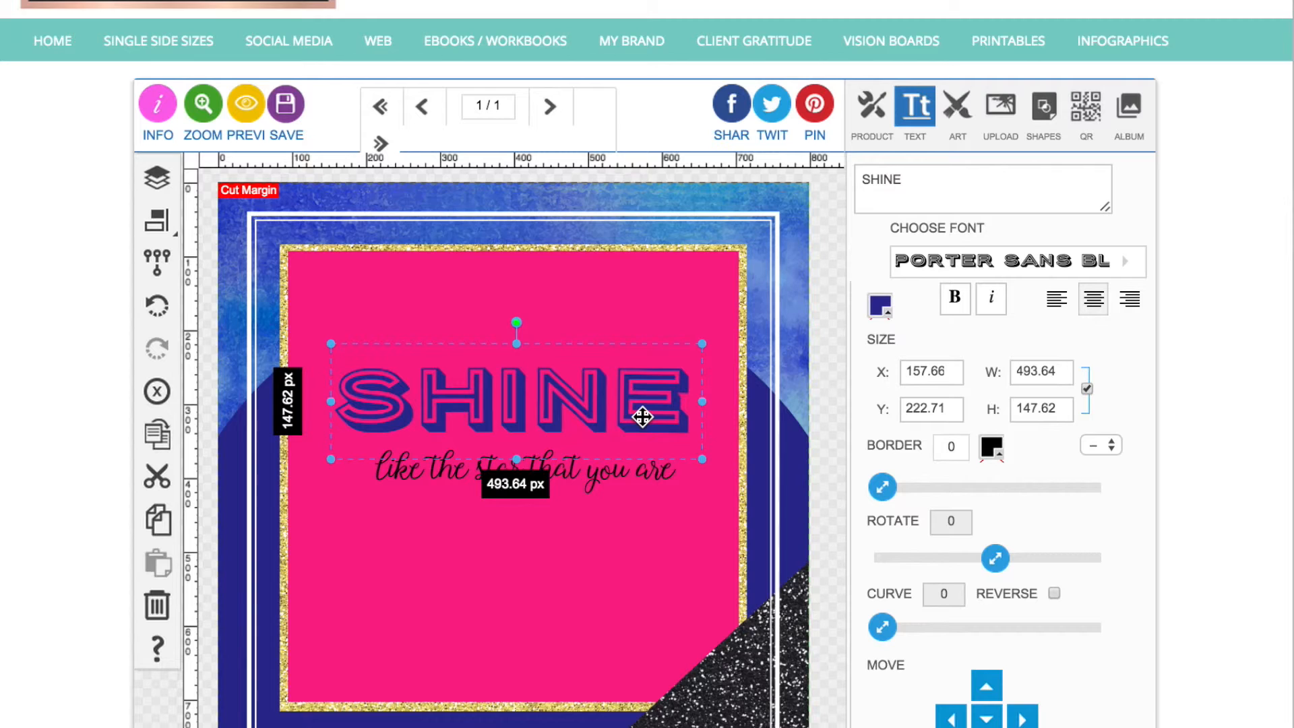
click(636, 483)
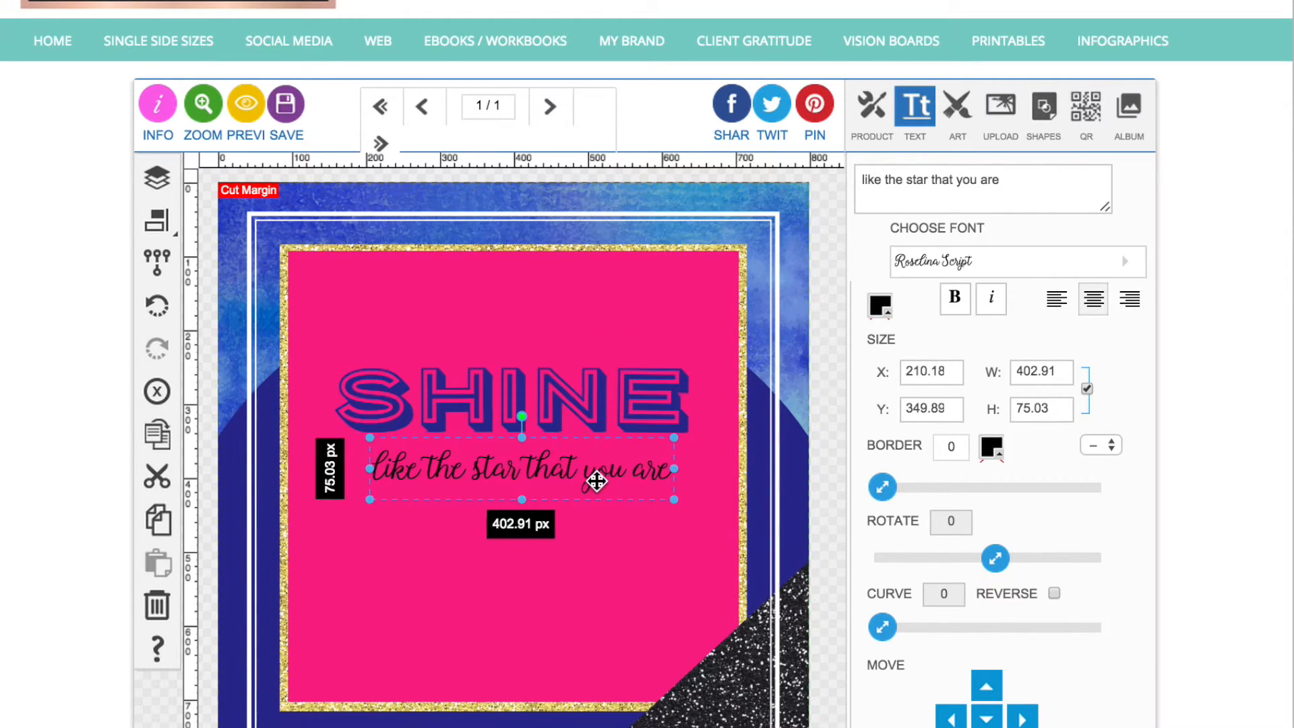
drag(598, 480, 595, 477)
click(157, 222)
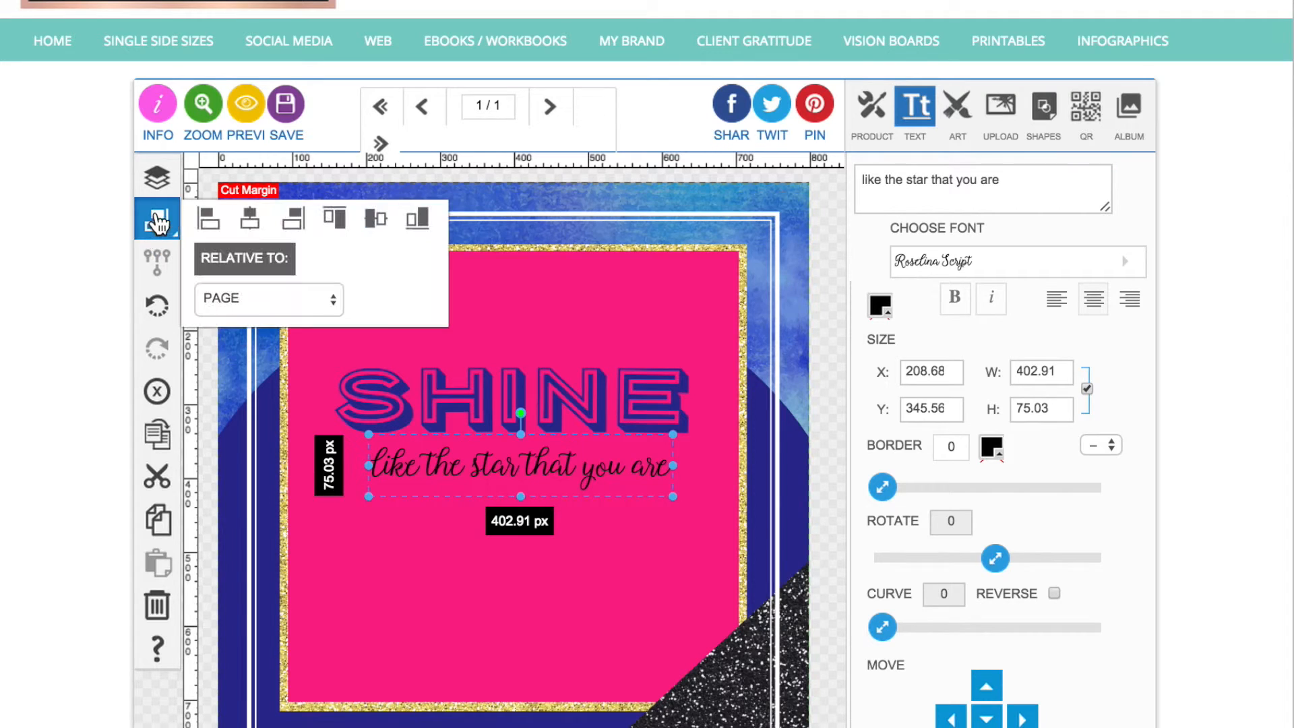
click(250, 217)
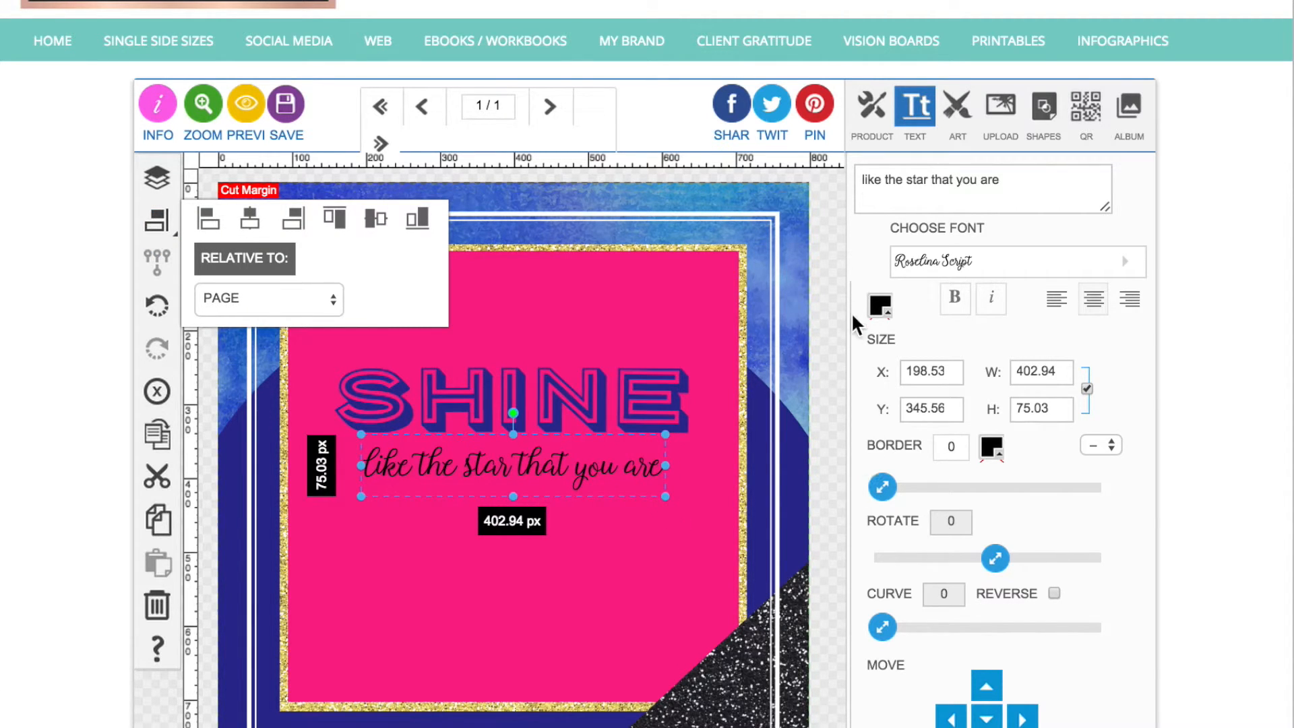
Step: Colour the tagline white (ffffff) and rotate it to -5° so it slants upward
click(880, 305)
click(1004, 473)
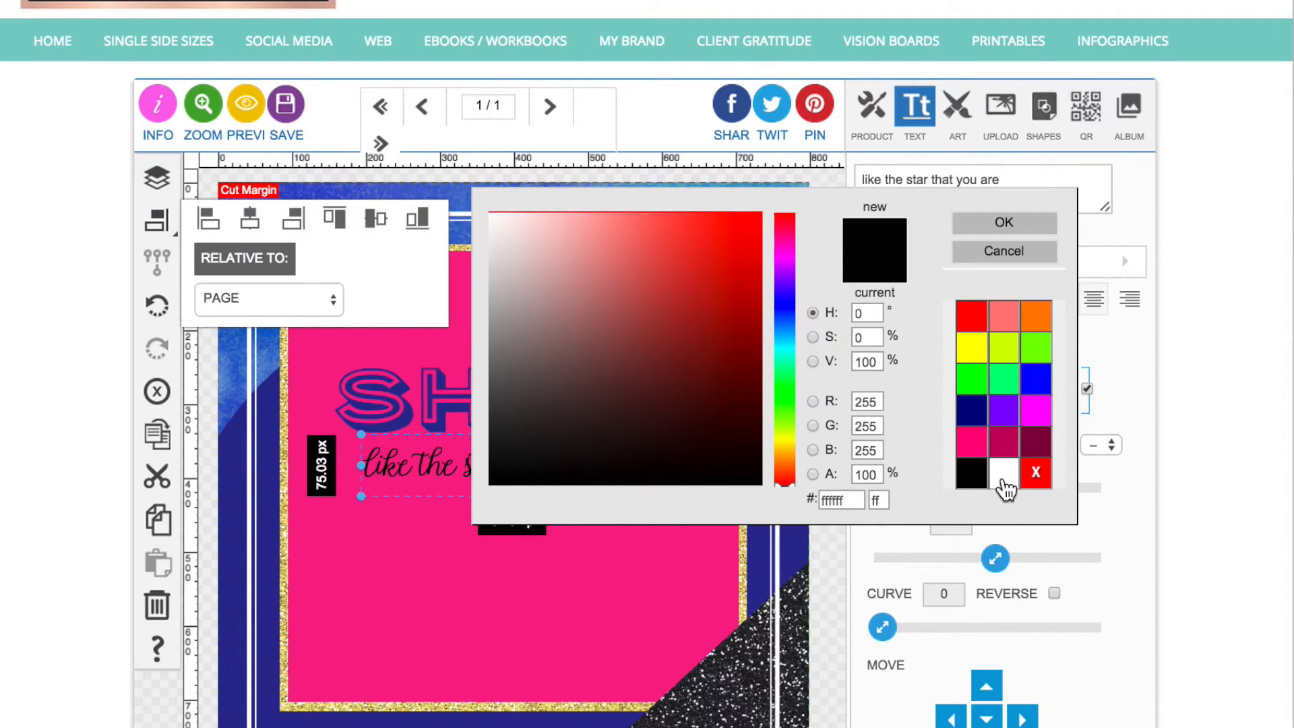
click(1007, 222)
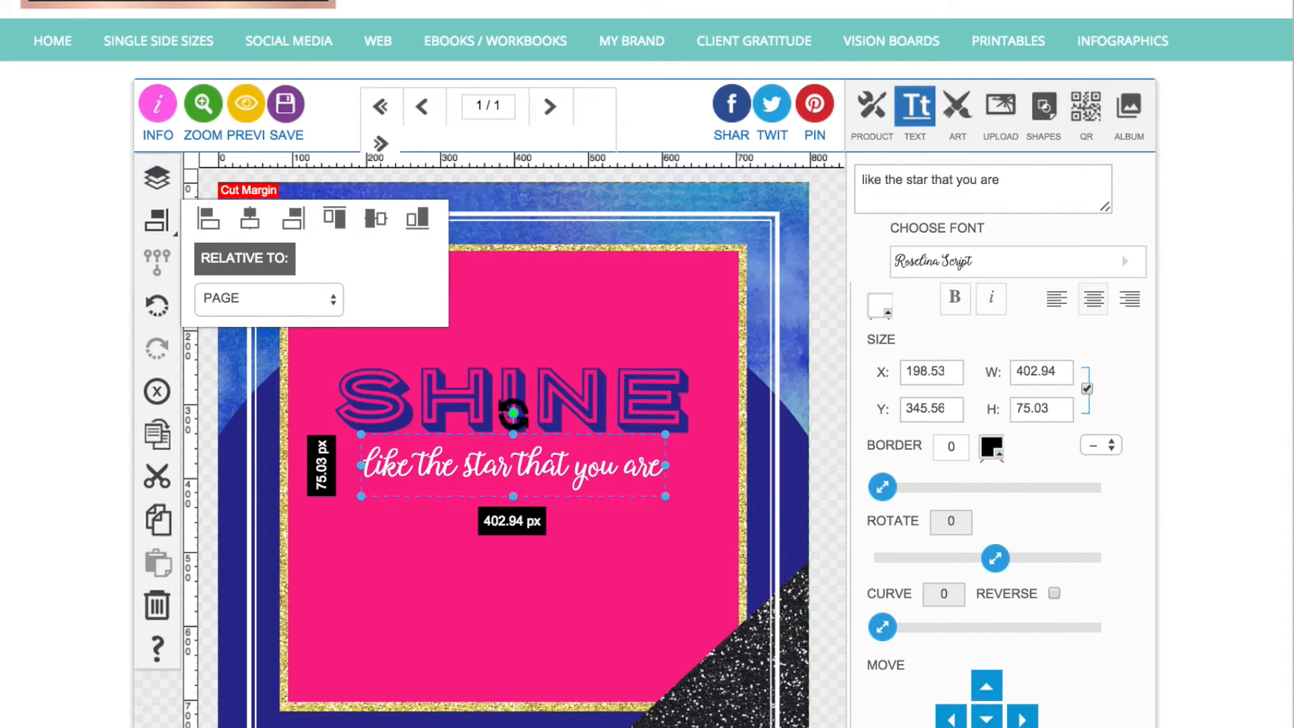
drag(513, 413, 509, 413)
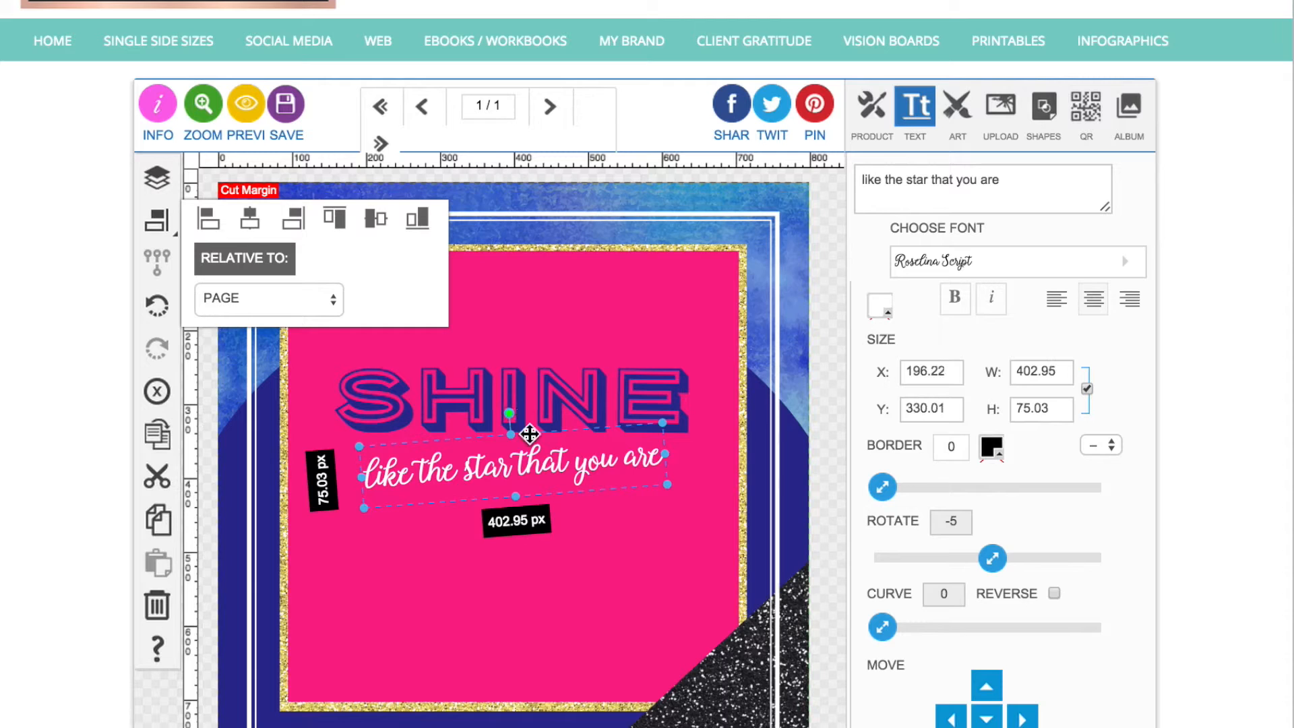
click(832, 358)
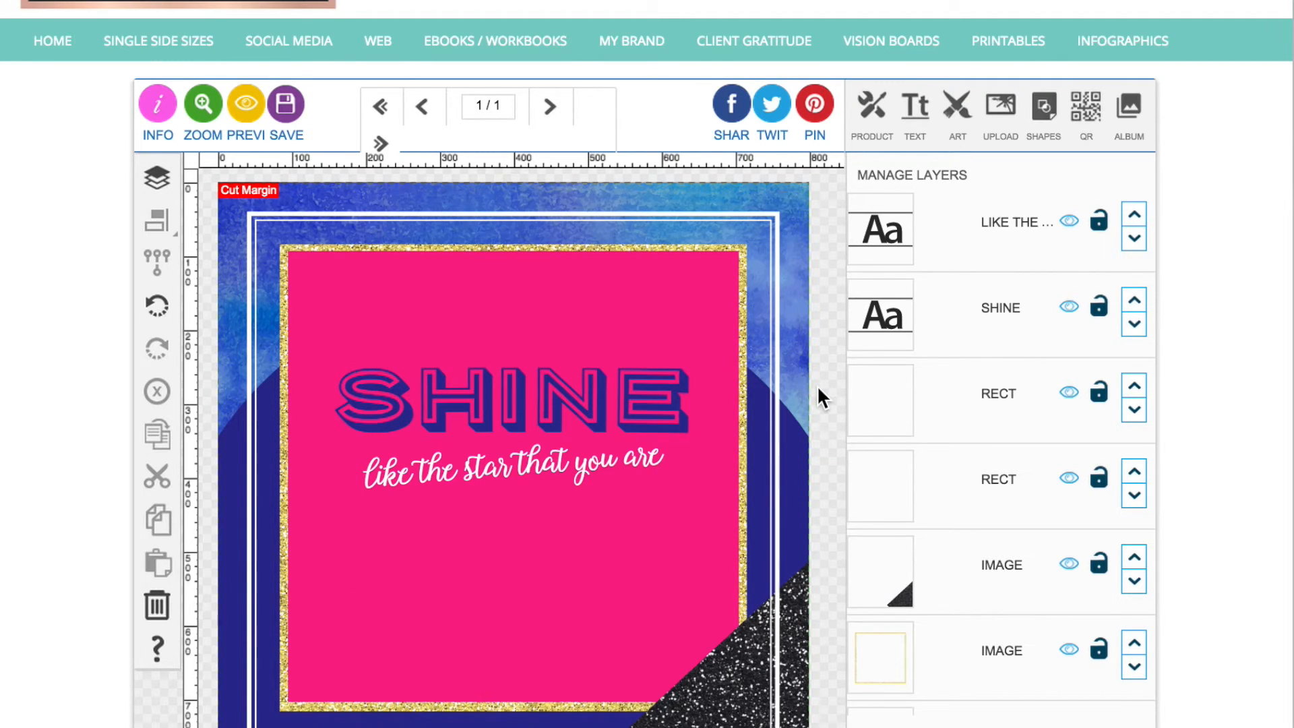
Step: Add the four-pointed star clipart below the tagline, sized to about 122 px
click(958, 108)
click(911, 236)
drag(309, 252, 526, 577)
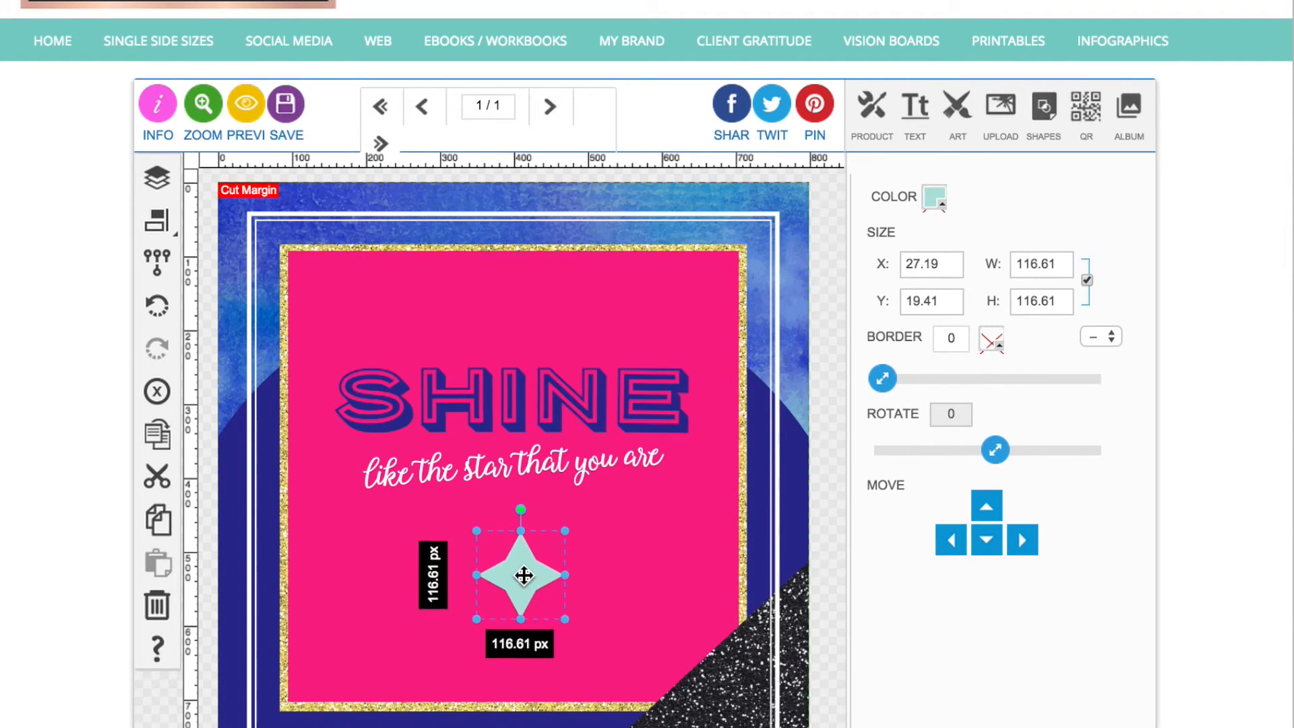
drag(565, 619, 606, 658)
click(598, 397)
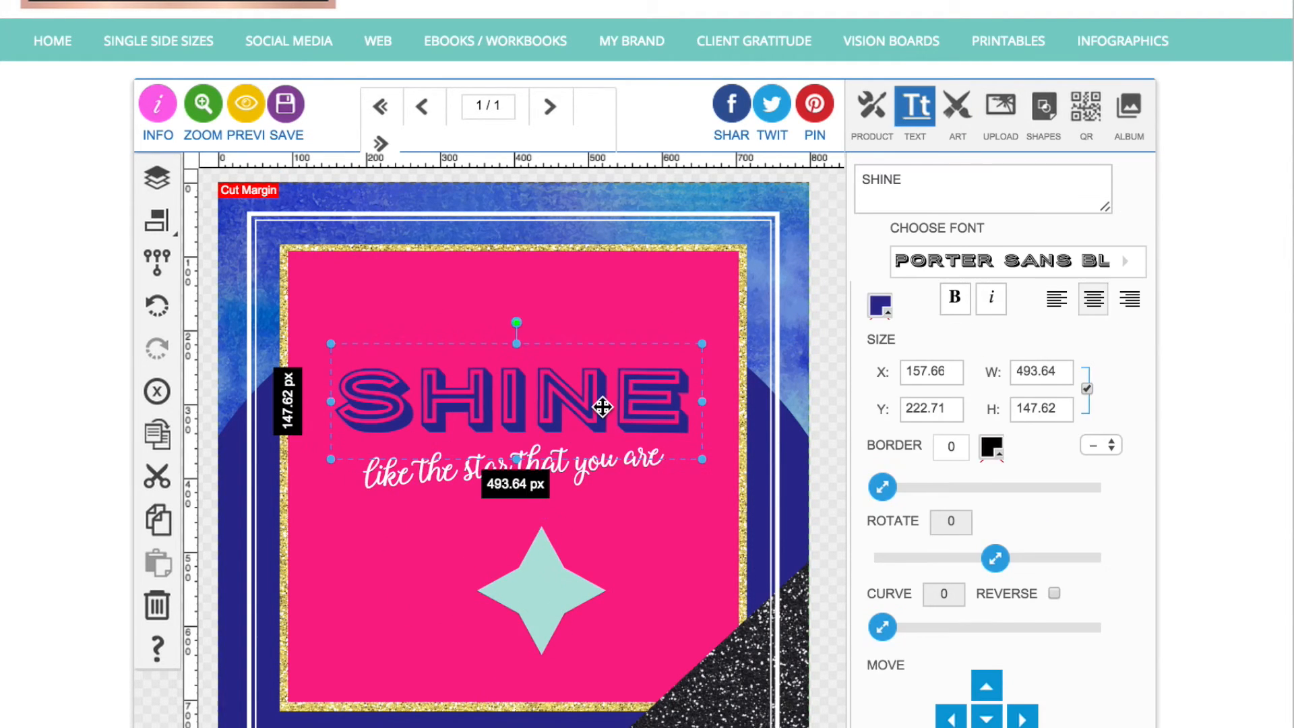
click(534, 593)
drag(607, 659, 569, 617)
Step: Set the star's colour to 2f2f91 and centre it horizontally on the page
click(936, 196)
double_click(836, 500)
text(2f2f91)
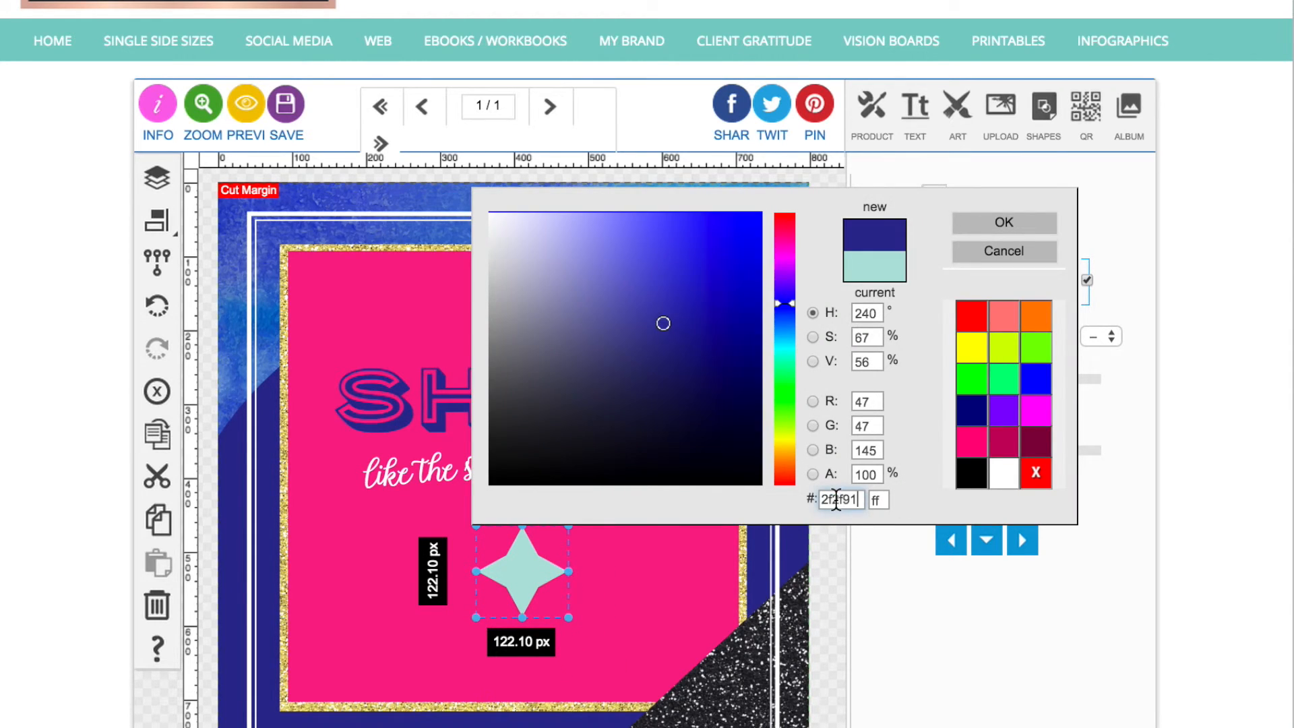
click(983, 225)
click(154, 221)
click(250, 217)
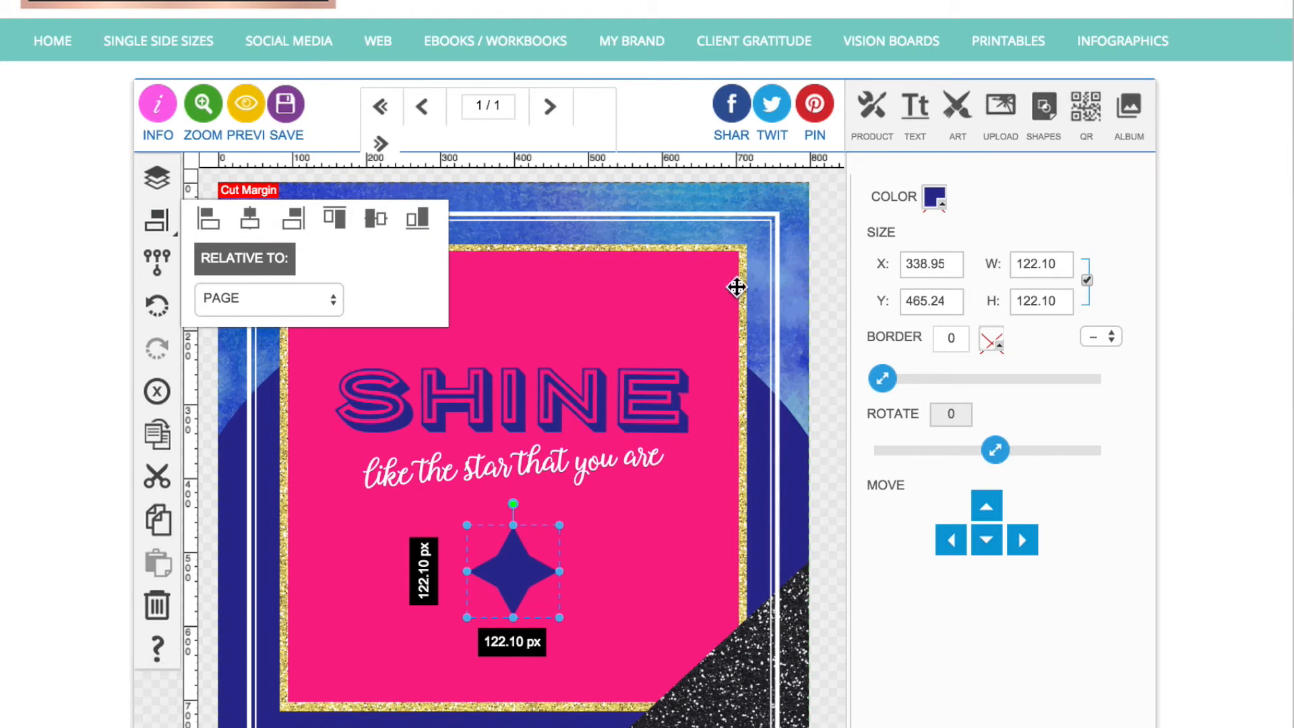
click(830, 236)
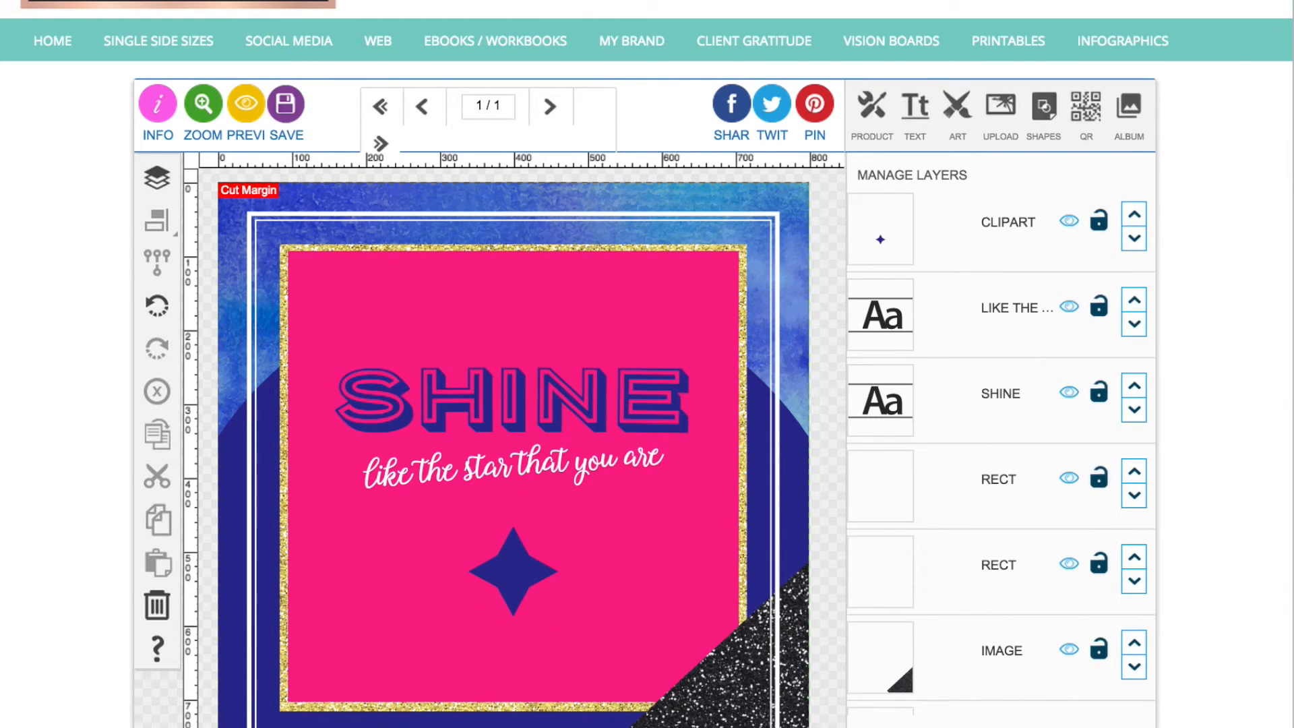